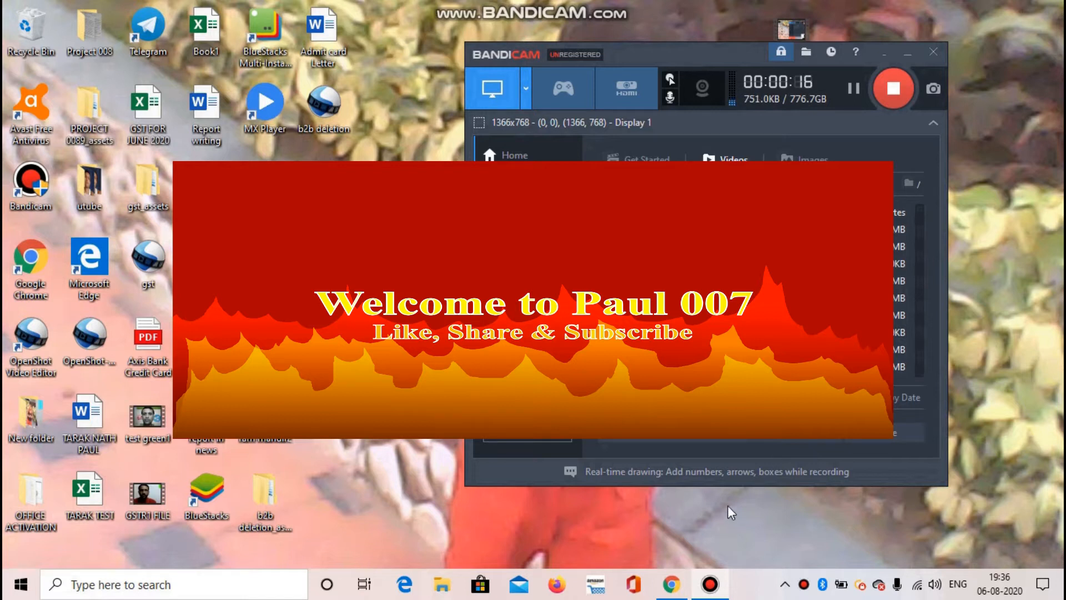
# Step: Open the return dashboard and search for returns of financial year 2020-21, filing period July
pyautogui.moveTo(691, 579)
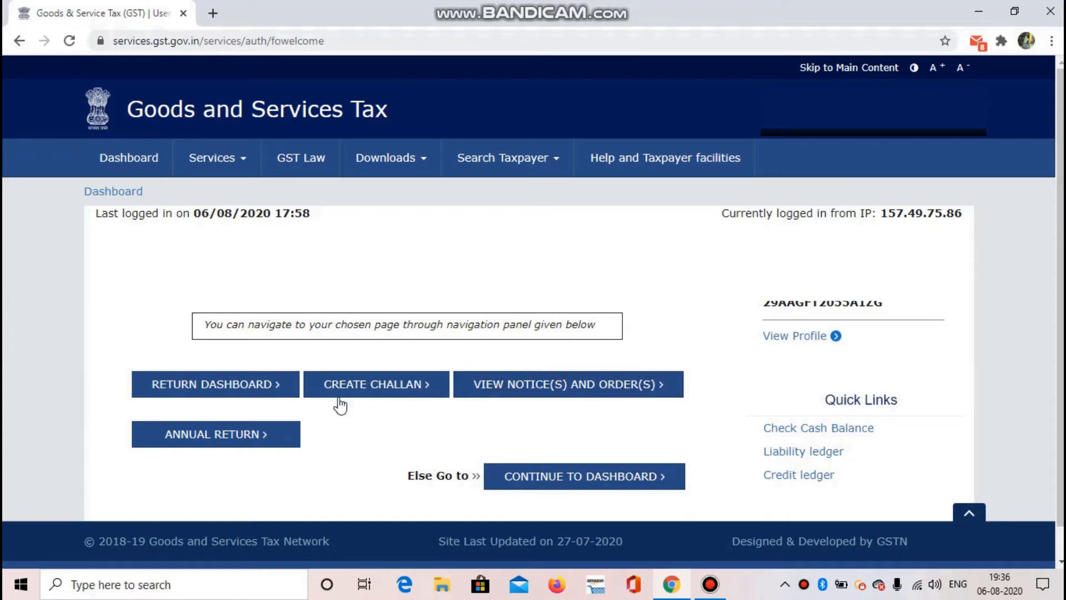
pyautogui.click(244, 393)
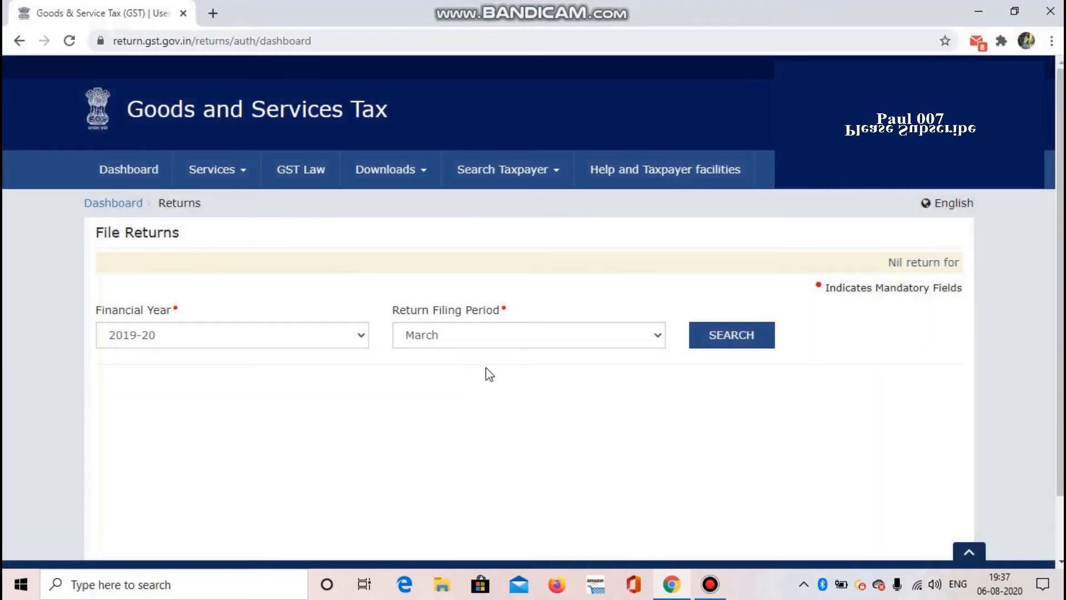
pyautogui.click(364, 339)
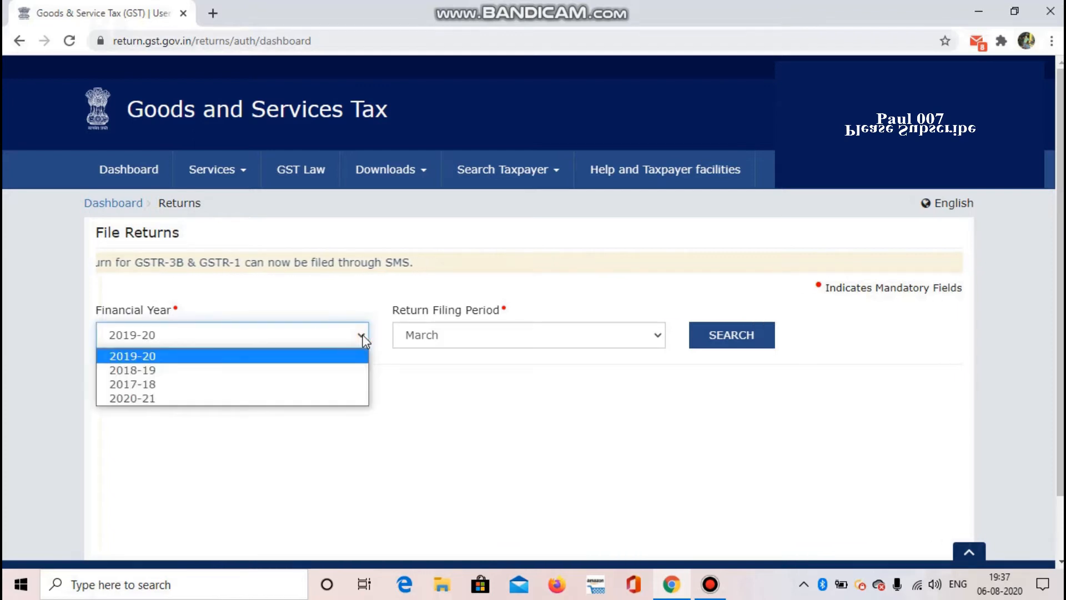
pyautogui.click(357, 398)
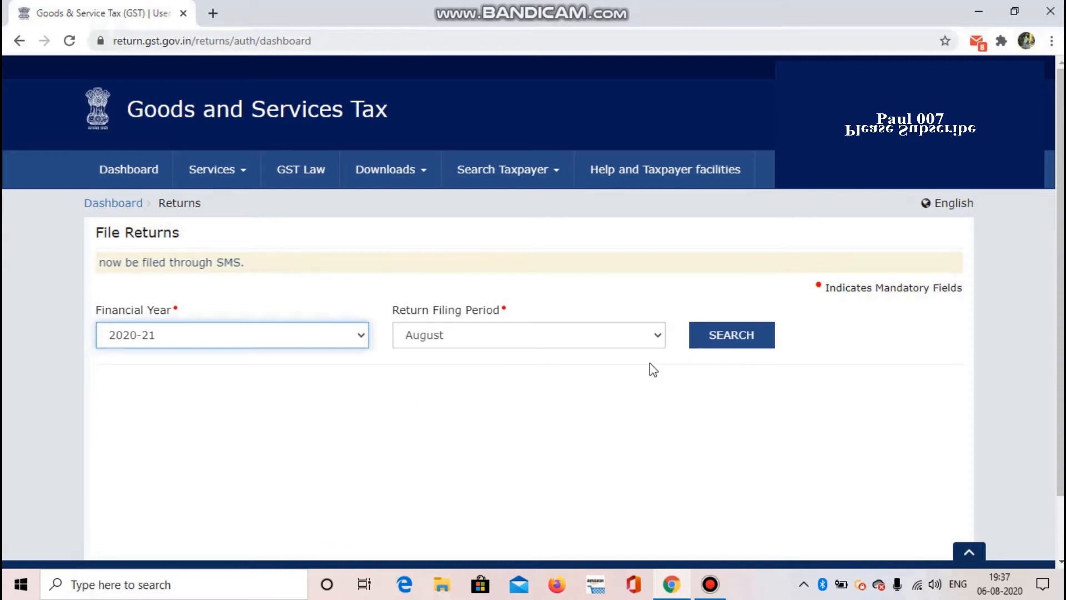
pyautogui.click(659, 337)
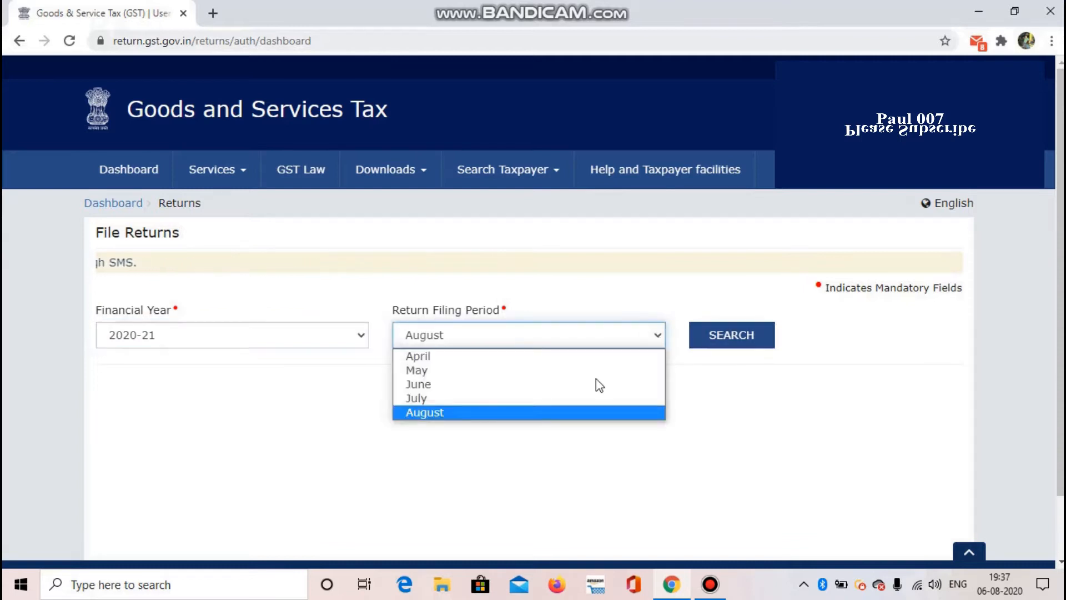
pyautogui.click(590, 399)
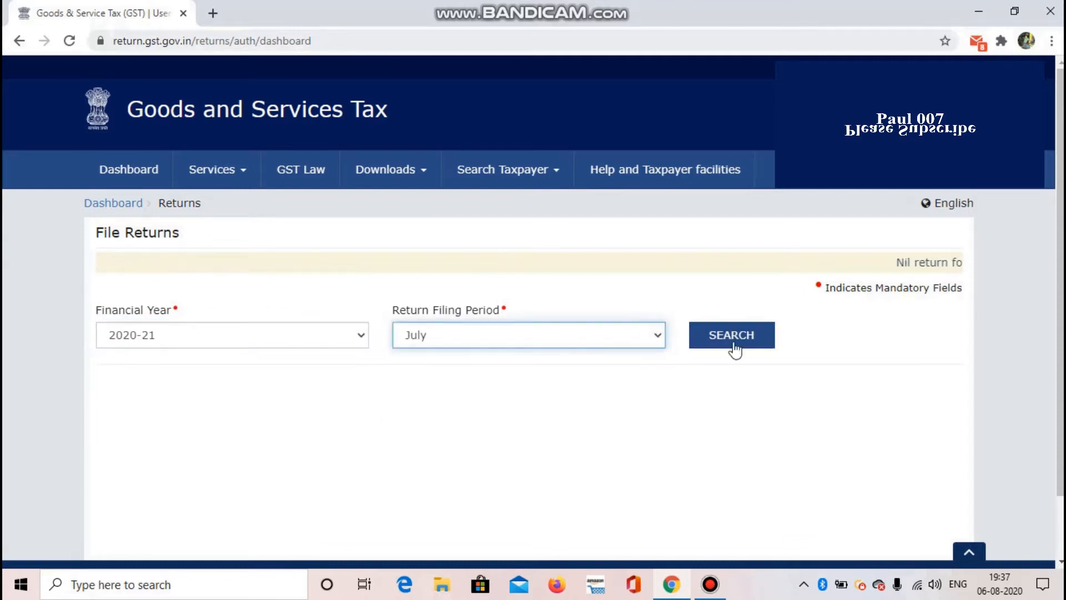
pyautogui.click(734, 344)
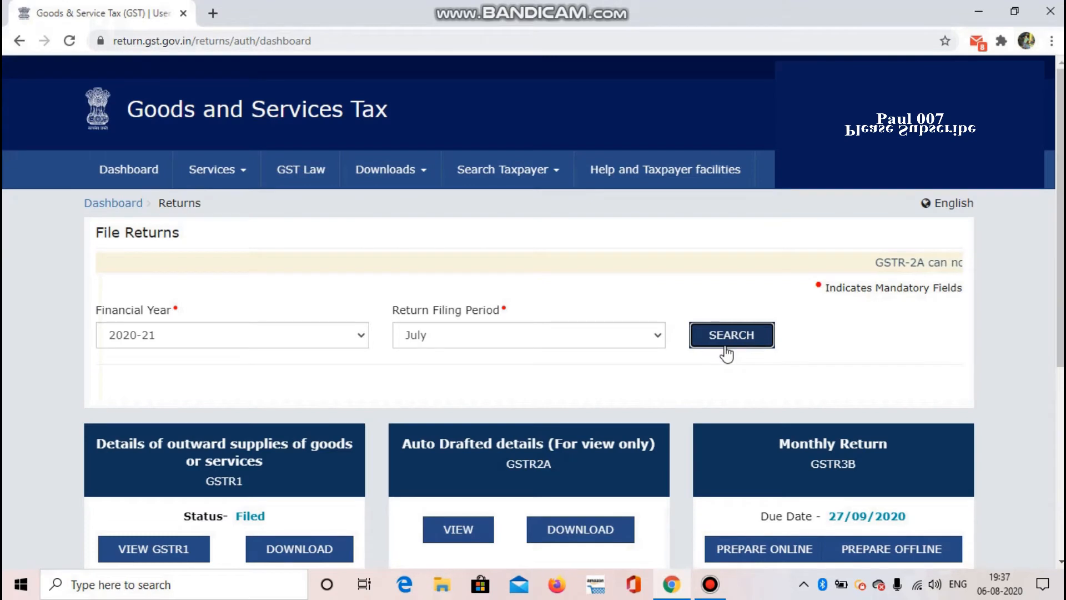
# Step: Start preparing the GSTR3B monthly return online and dismiss the notice about user-friendly filing
pyautogui.scroll(-4, 727, 354)
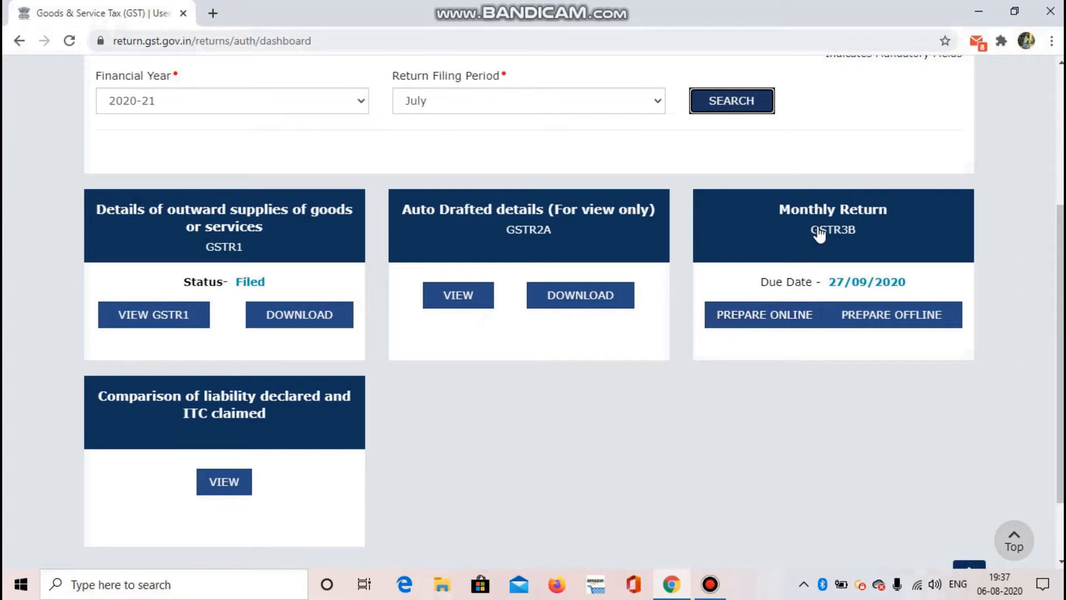
pyautogui.click(775, 324)
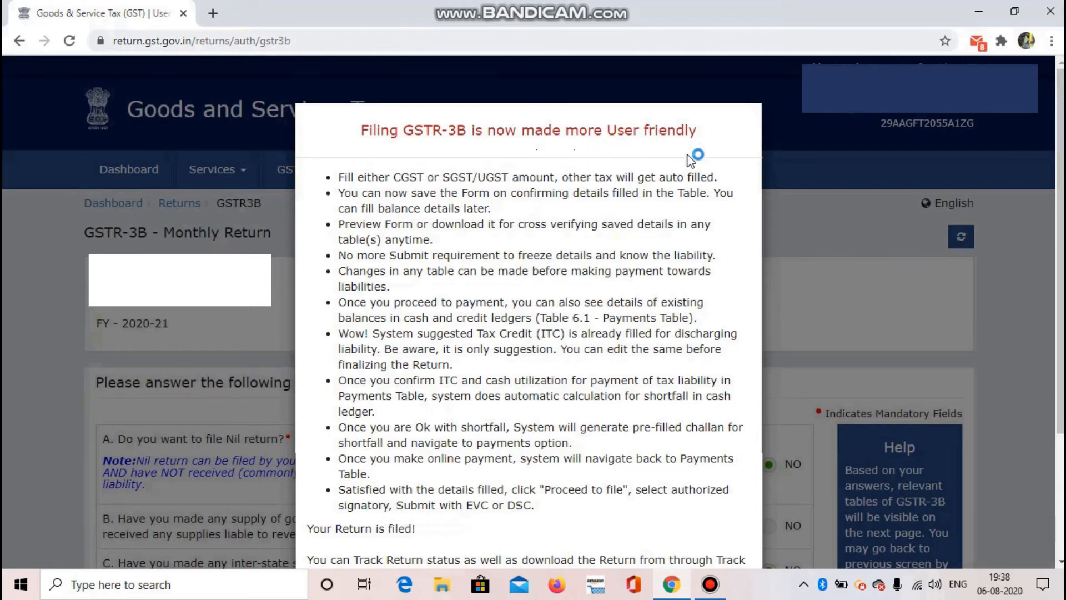
pyautogui.scroll(-3, 661, 228)
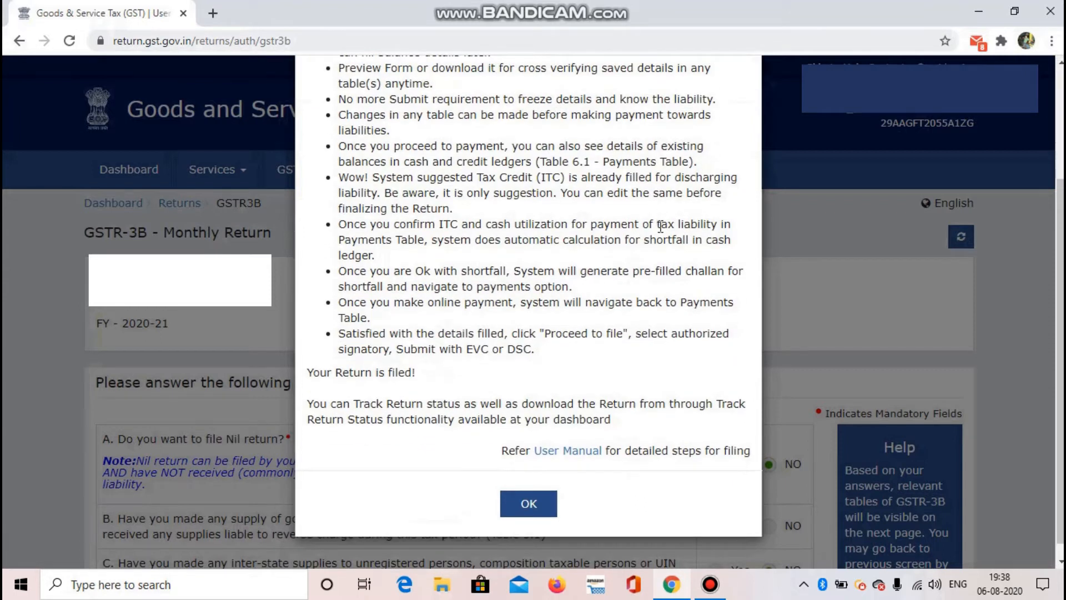
pyautogui.scroll(-1, 660, 228)
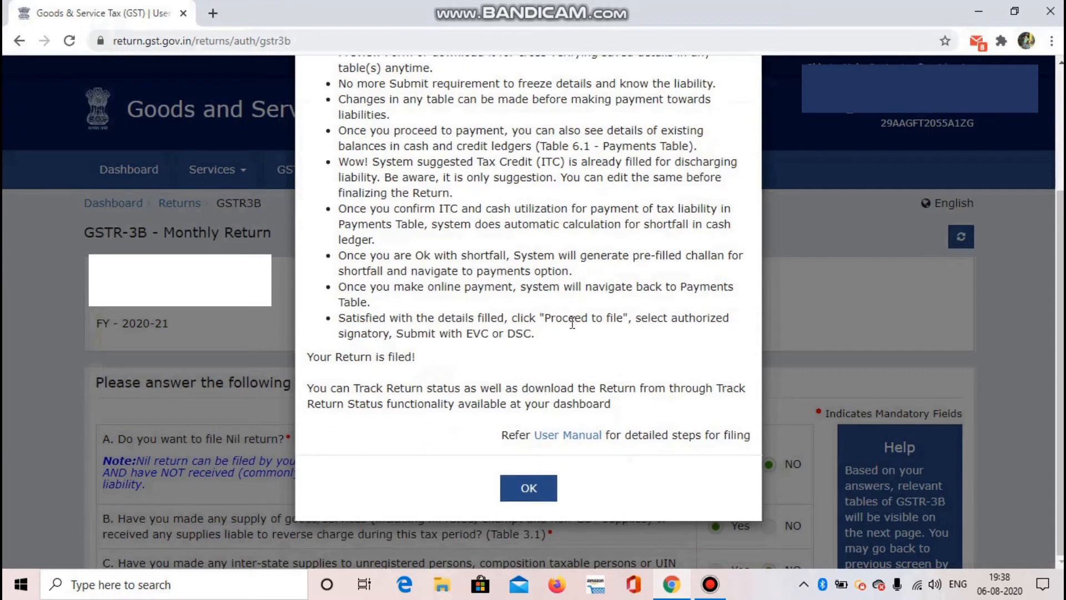
pyautogui.click(532, 488)
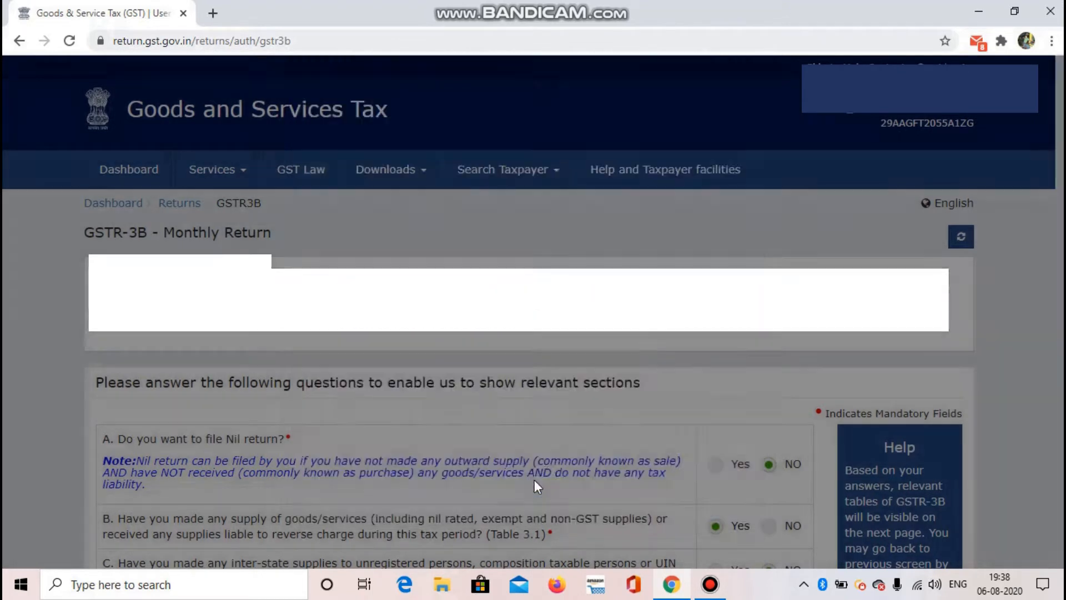
# Step: Clear the preset questionnaire answers by switching Nil return question A to Yes and back to NO
pyautogui.scroll(-3, 579, 402)
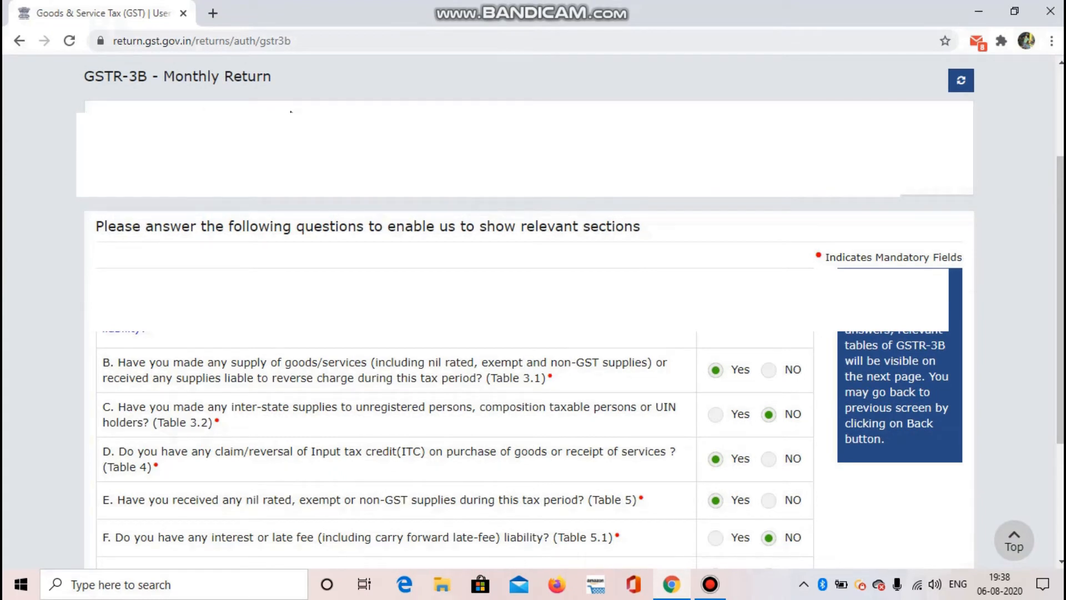
pyautogui.scroll(-3, 331, 201)
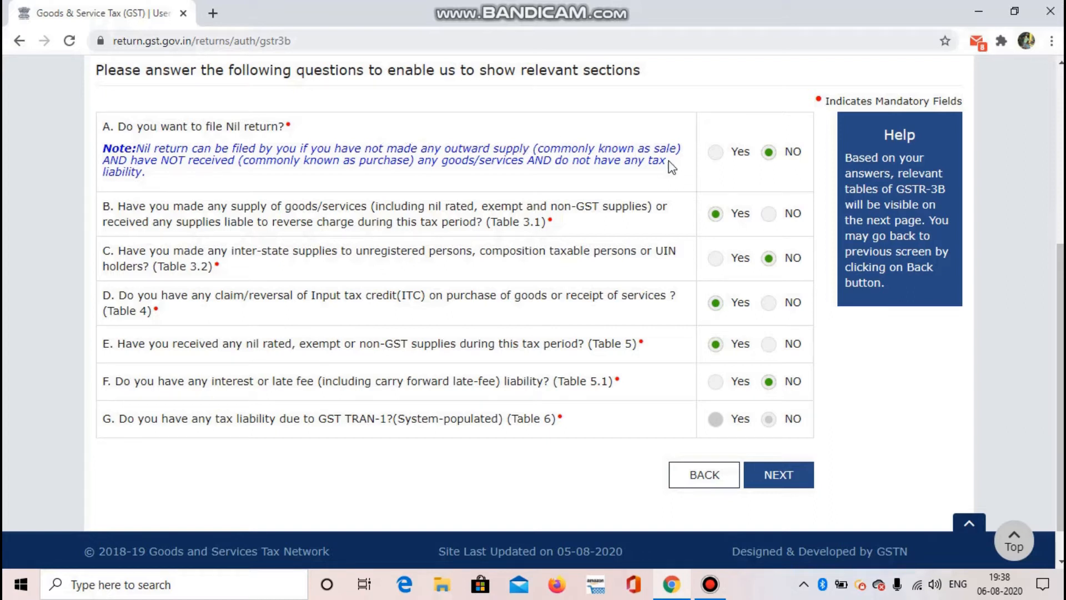
pyautogui.click(716, 161)
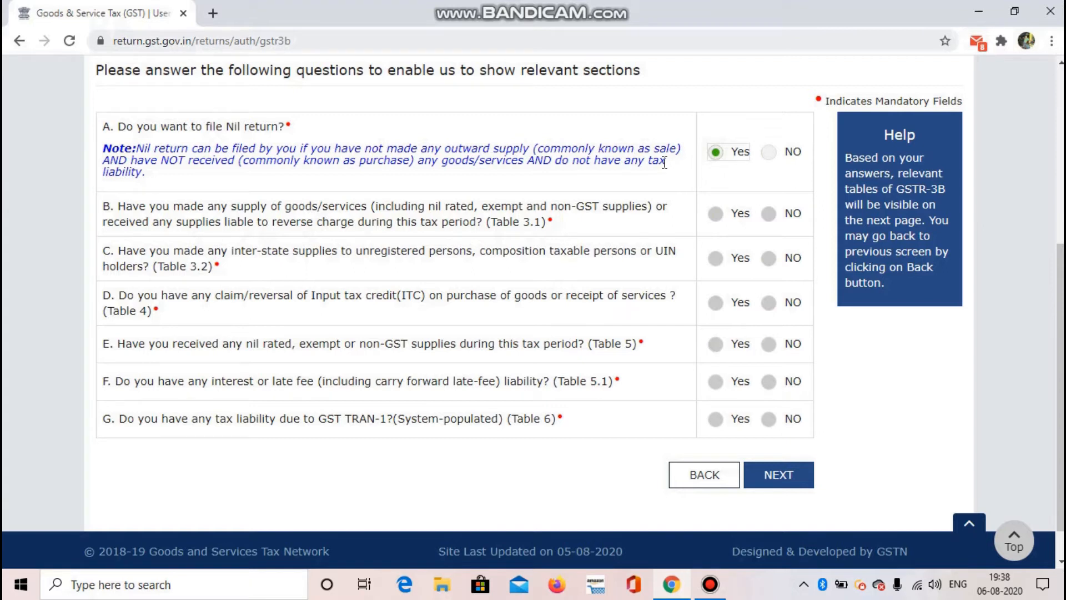
pyautogui.click(764, 156)
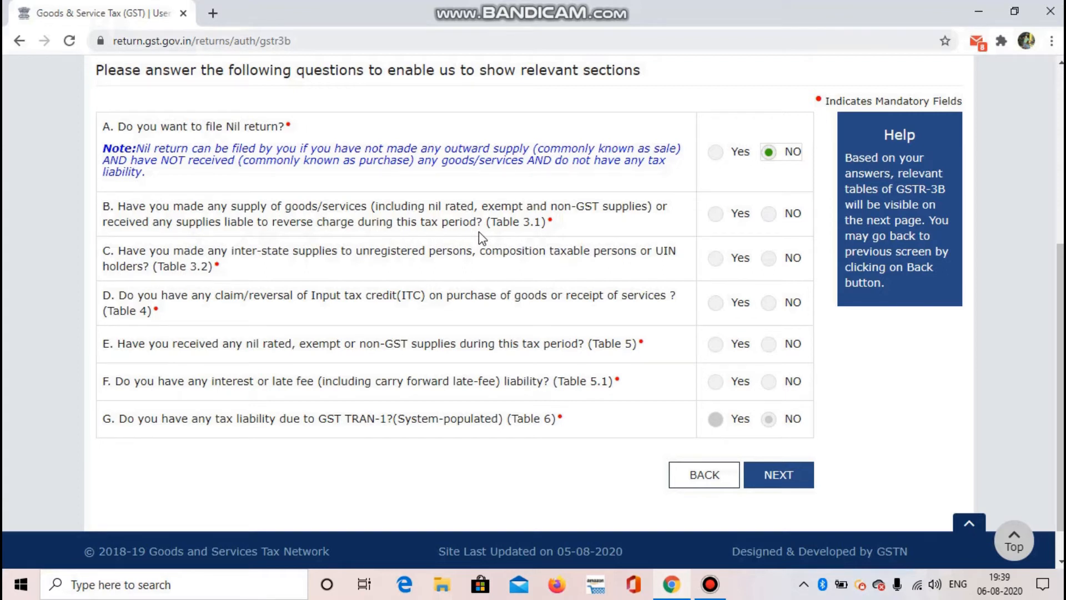
# Step: Answer questions B Yes, C NO, D Yes, E NO and F Yes, and proceed to the GSTR-3B tables
pyautogui.click(717, 218)
pyautogui.click(766, 263)
pyautogui.click(718, 304)
pyautogui.scroll(-1, 745, 339)
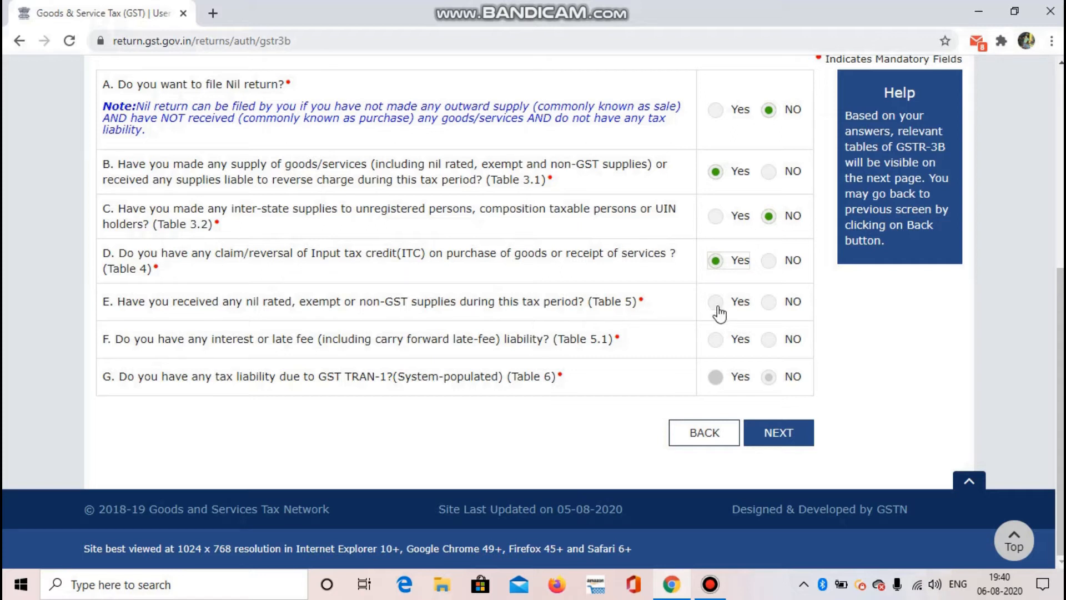
pyautogui.click(769, 303)
pyautogui.click(715, 344)
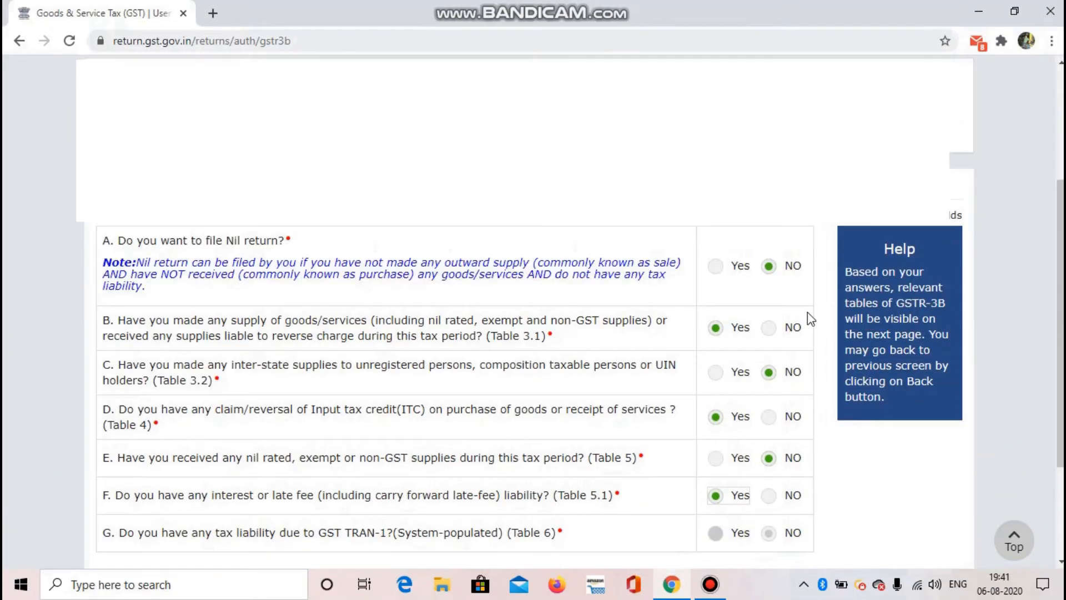
pyautogui.scroll(-3, 771, 309)
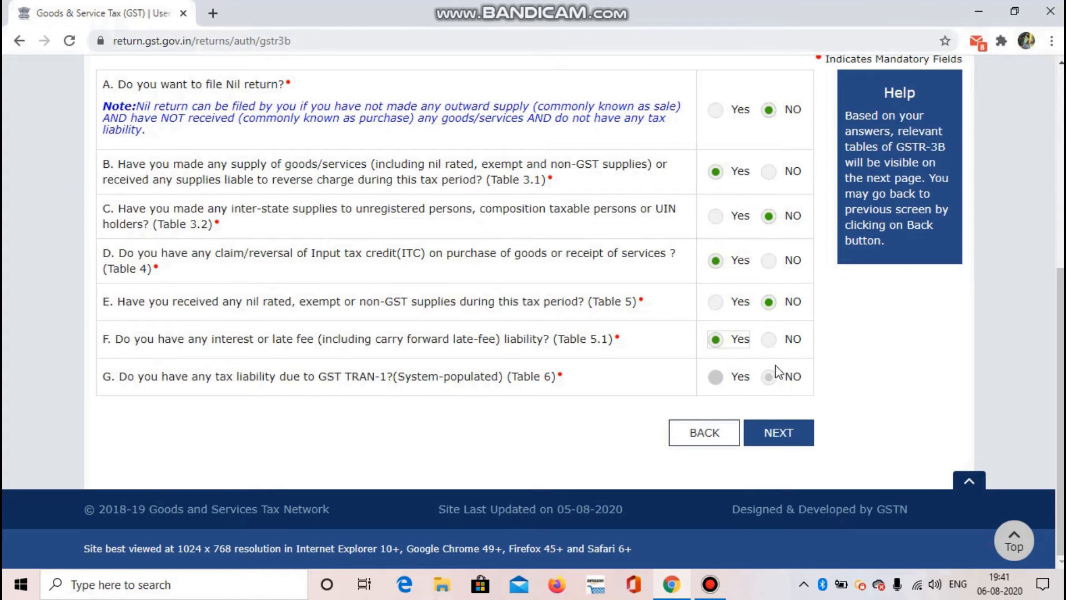
pyautogui.click(793, 439)
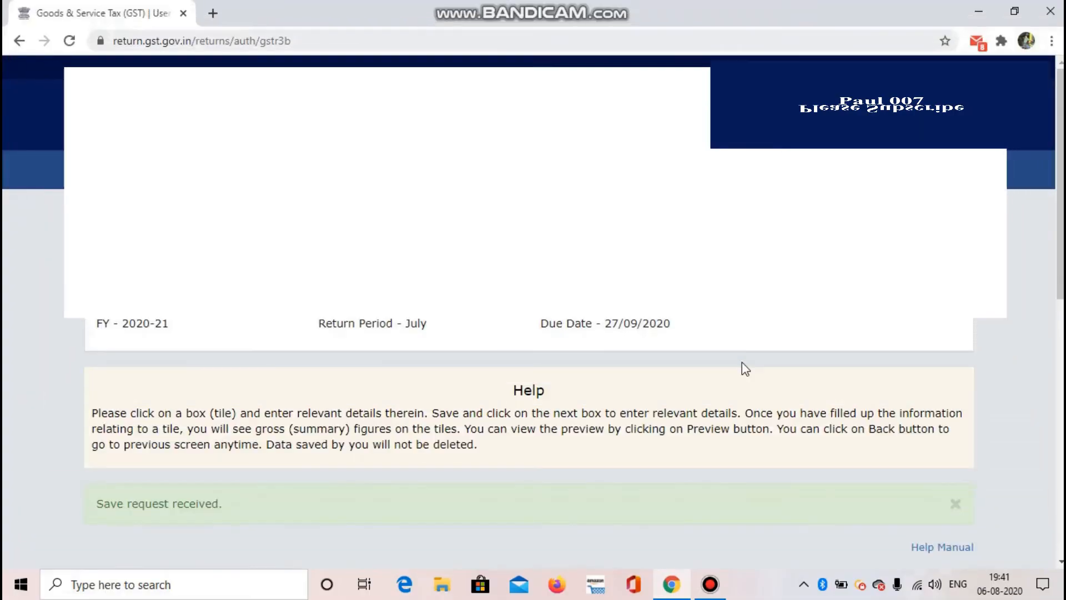
# Step: Open table 3.1 on outward and reverse charge inward supplies and accept the IGST refund guidelines
pyautogui.scroll(-4, 742, 362)
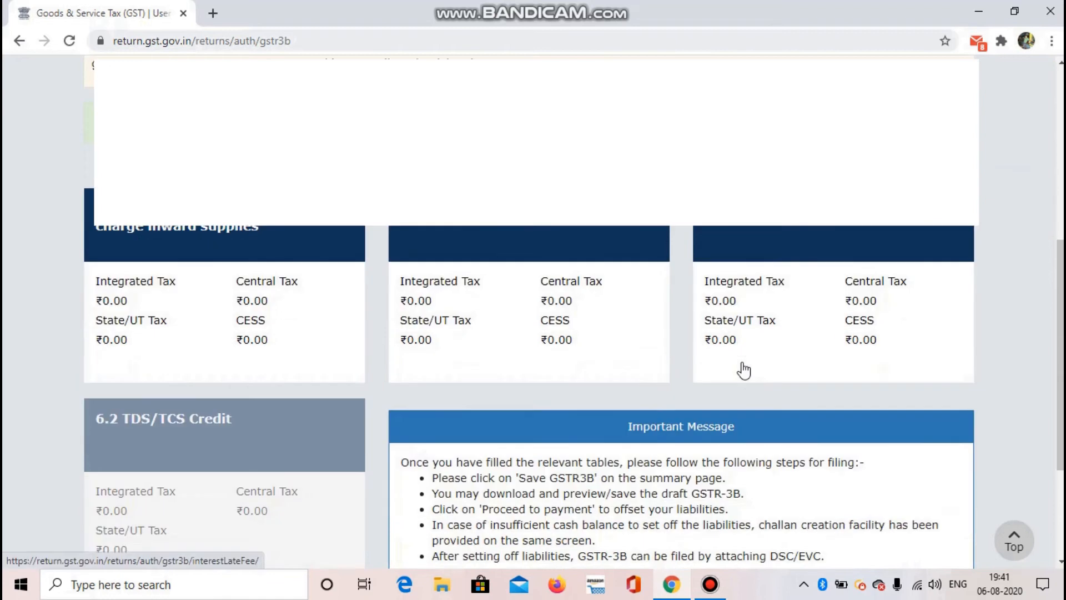
pyautogui.scroll(-2, 744, 369)
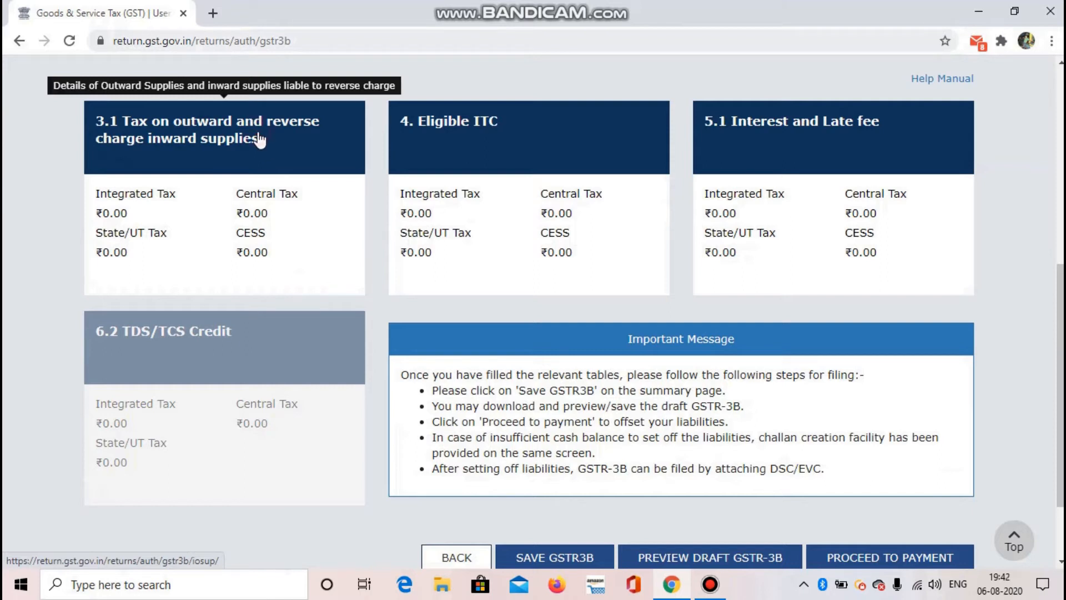
pyautogui.click(259, 140)
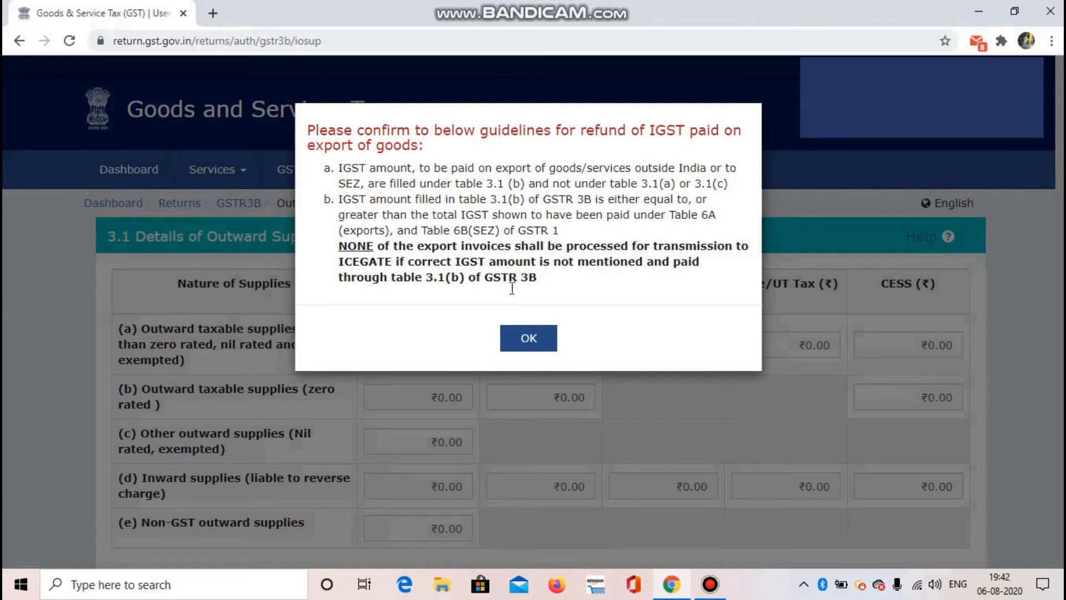
pyautogui.click(528, 337)
# Step: Enter a total taxable value of 100 and integrated tax of 1 for row (a), outward taxable supplies
pyautogui.scroll(-1, 528, 333)
pyautogui.scroll(-2, 530, 339)
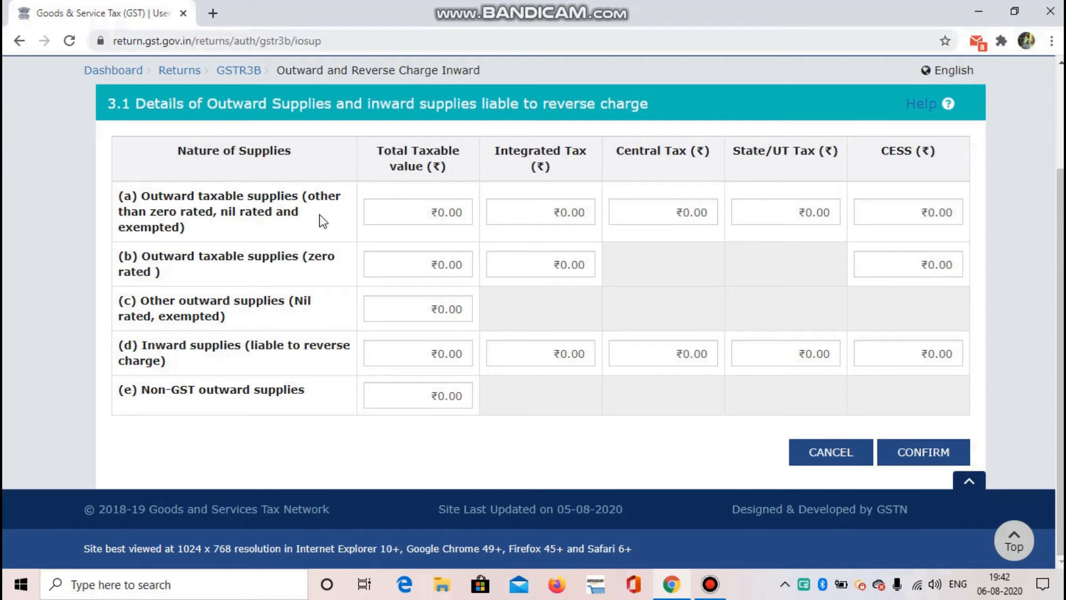
pyautogui.click(416, 214)
pyautogui.write('100')
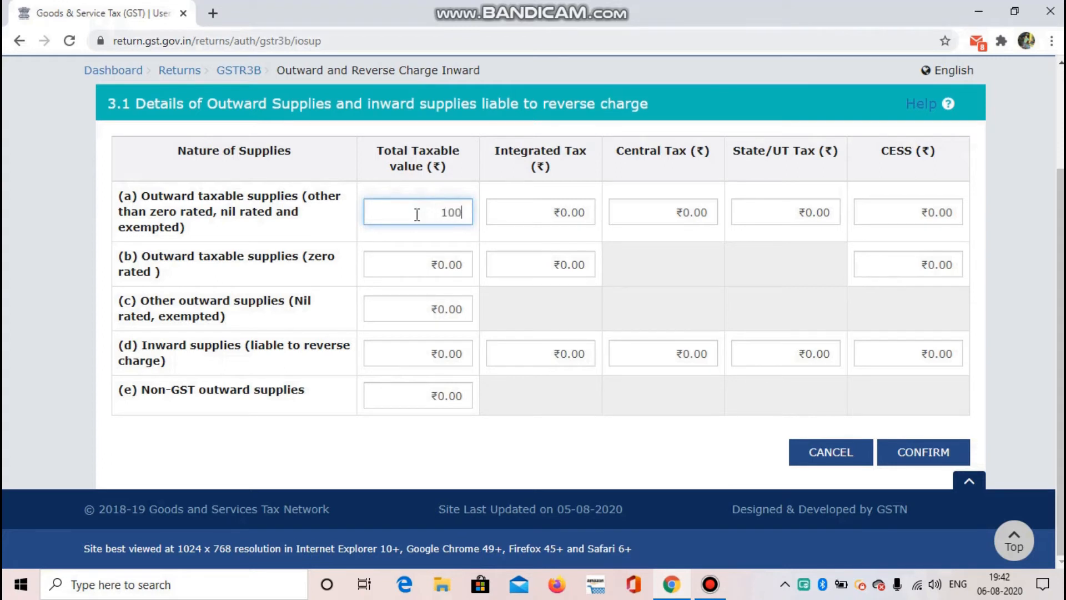
pyautogui.press('Tab')
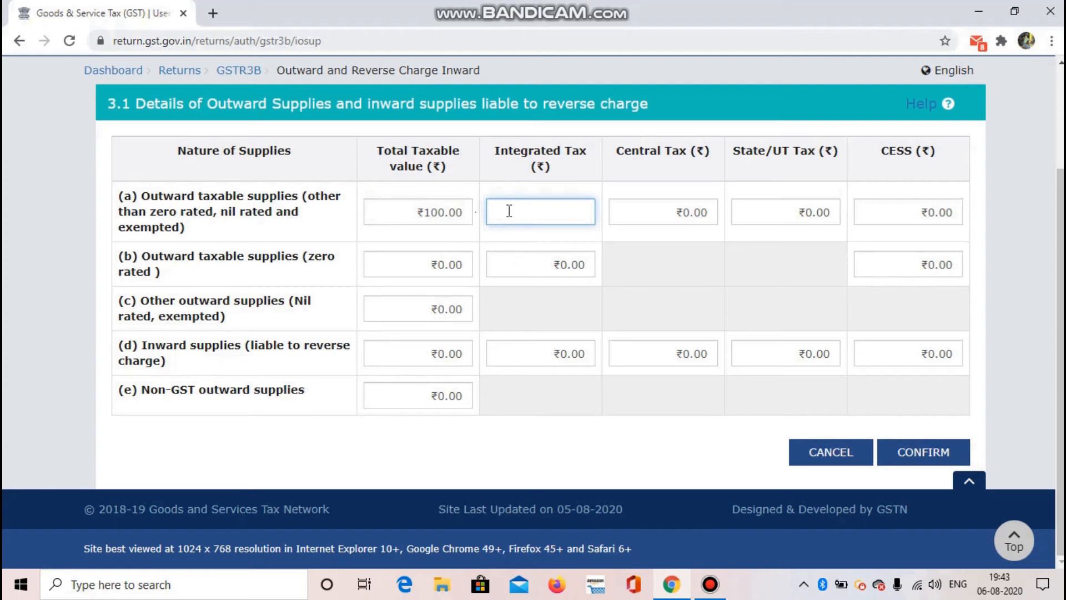
pyautogui.write('18')
pyautogui.press('BackSpace')
pyautogui.press('BackSpace')
pyautogui.write('36')
pyautogui.press('BackSpace')
pyautogui.press('BackSpace')
pyautogui.write('1')
pyautogui.press('Tab')
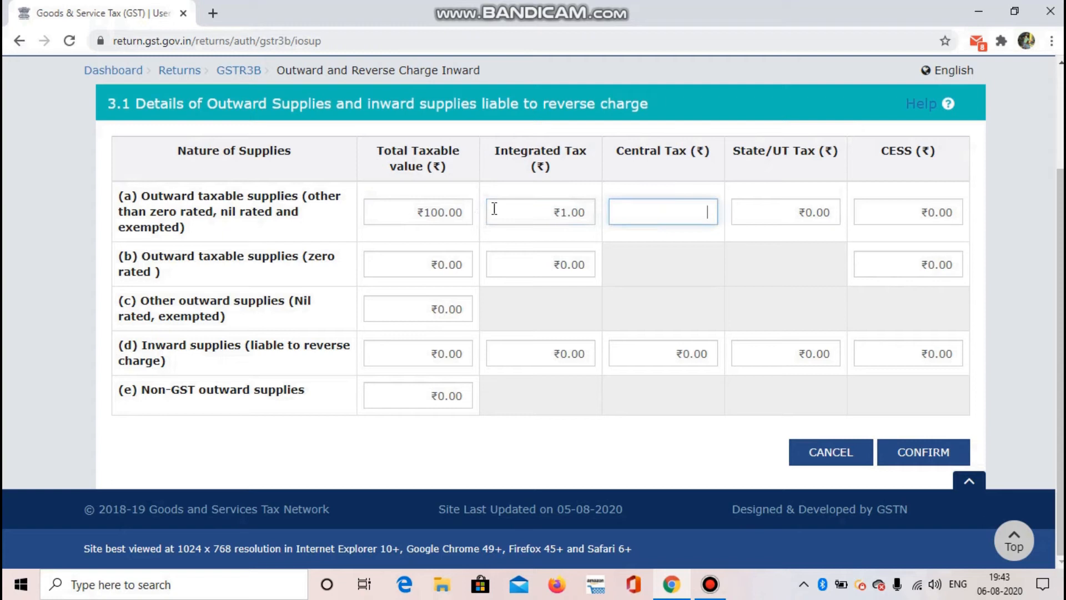
pyautogui.click(569, 216)
pyautogui.press('BackSpace')
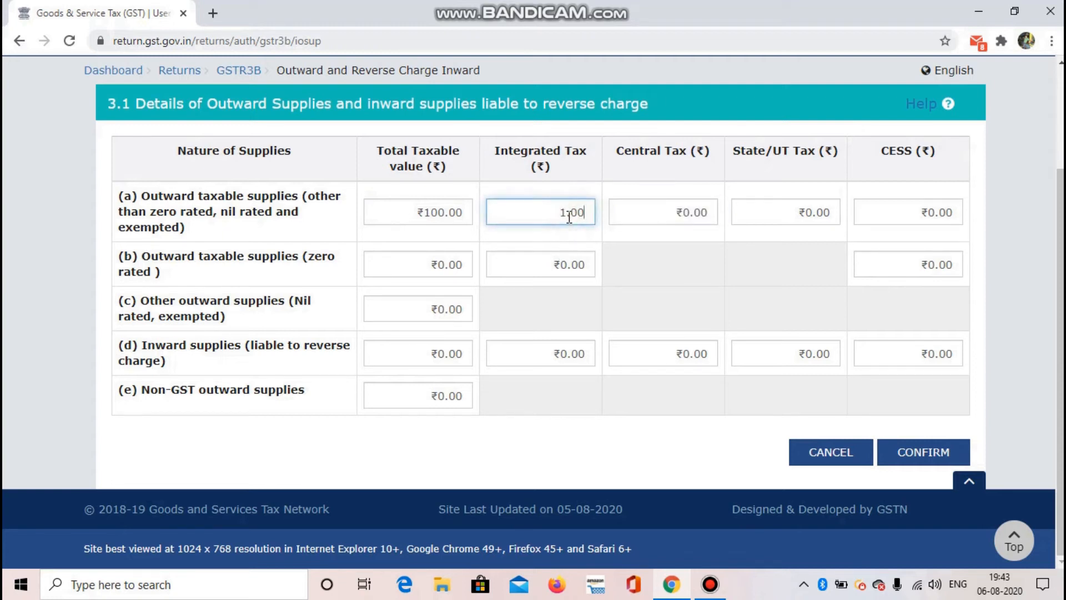
# Step: Enter 9 as the central tax for row (a) and discard the table 3.1 entries
pyautogui.click(624, 211)
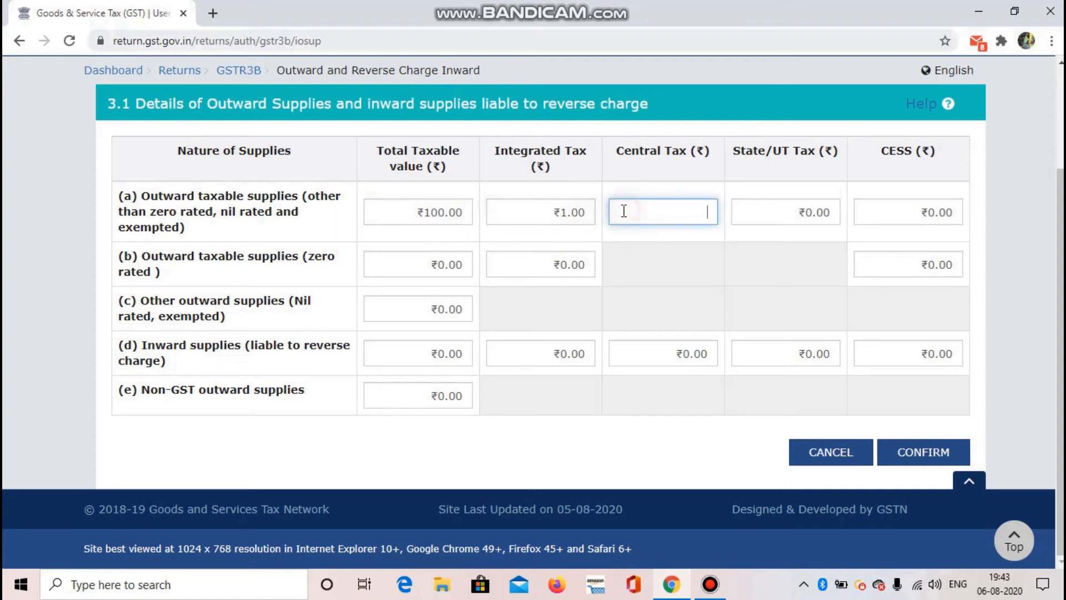
pyautogui.write('9')
pyautogui.click(759, 211)
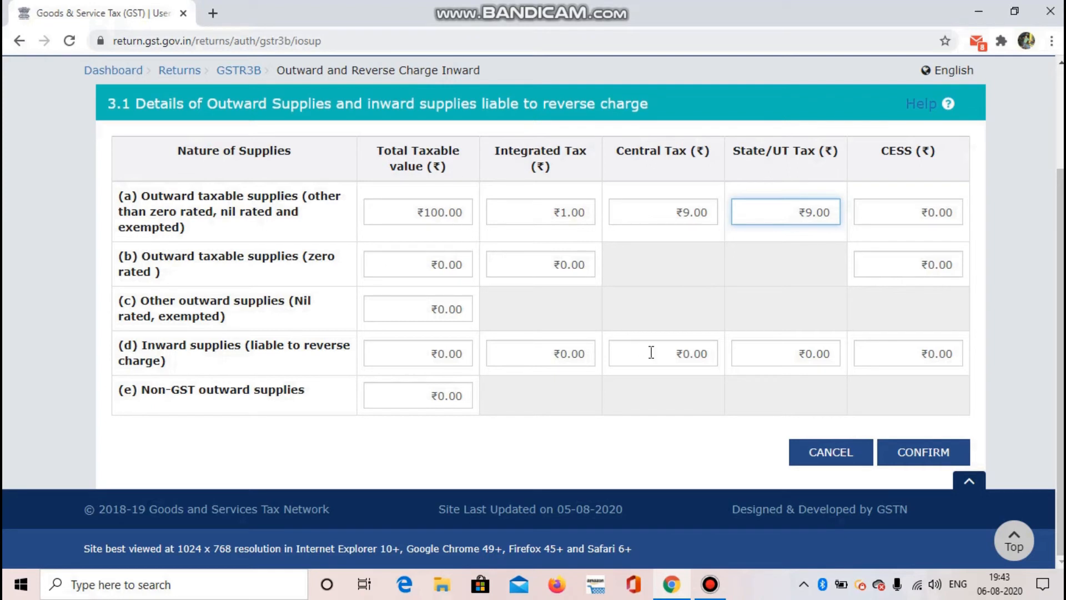
pyautogui.click(830, 453)
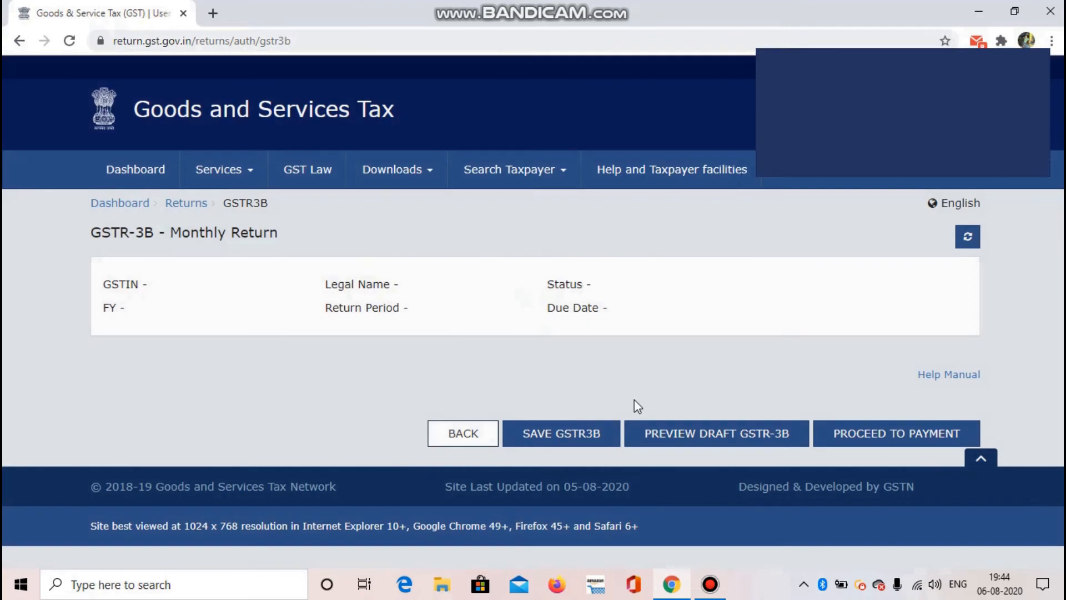
# Step: Open table 4, Eligible ITC, and look through its available, reversed and ineligible ITC rows
pyautogui.scroll(-5, 635, 398)
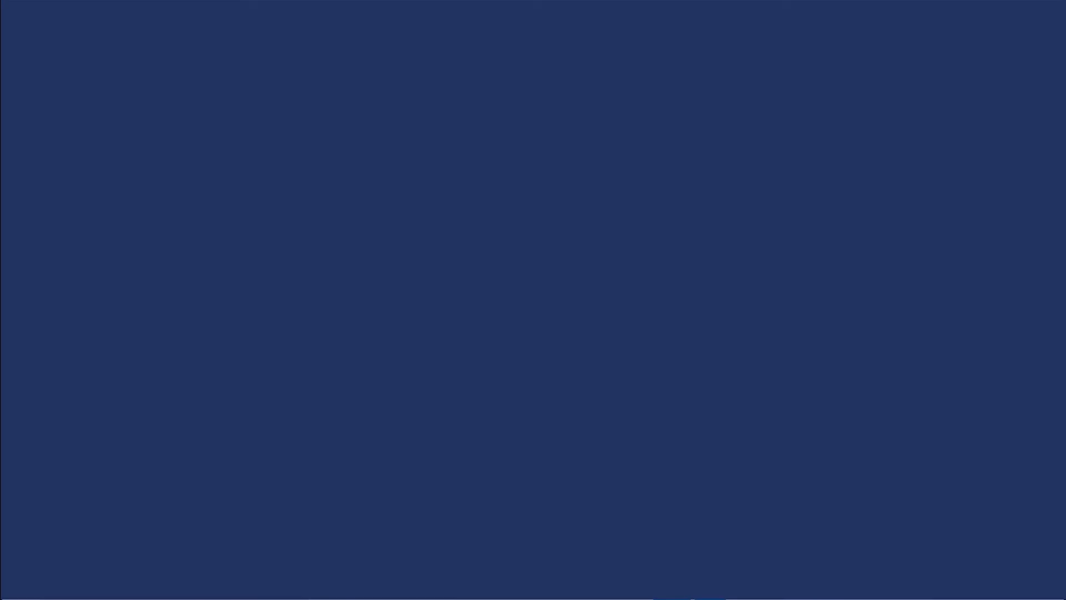
pyautogui.click(479, 209)
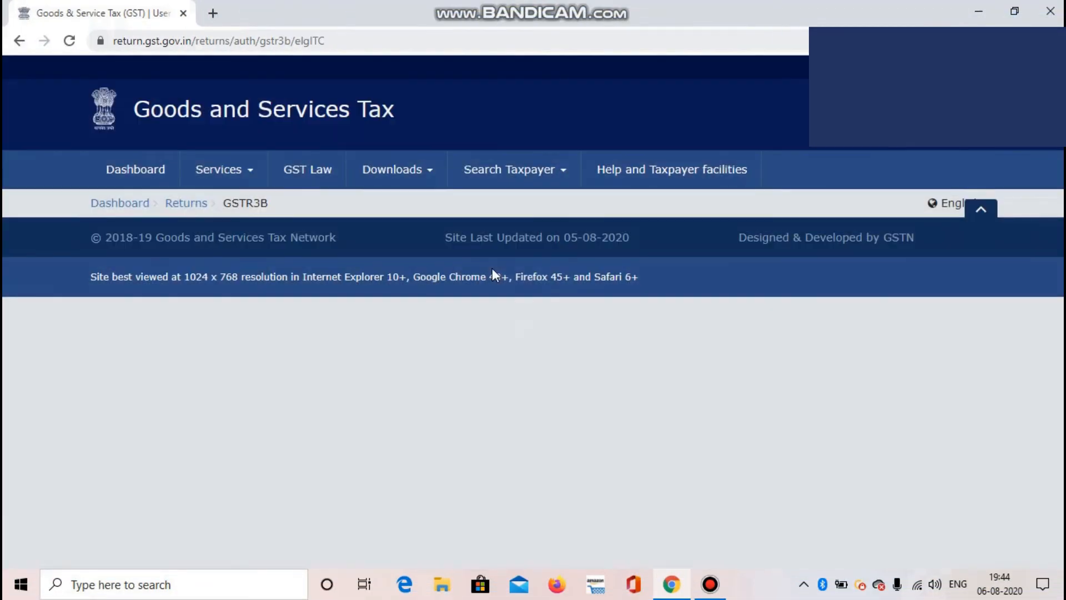
pyautogui.scroll(-4, 493, 268)
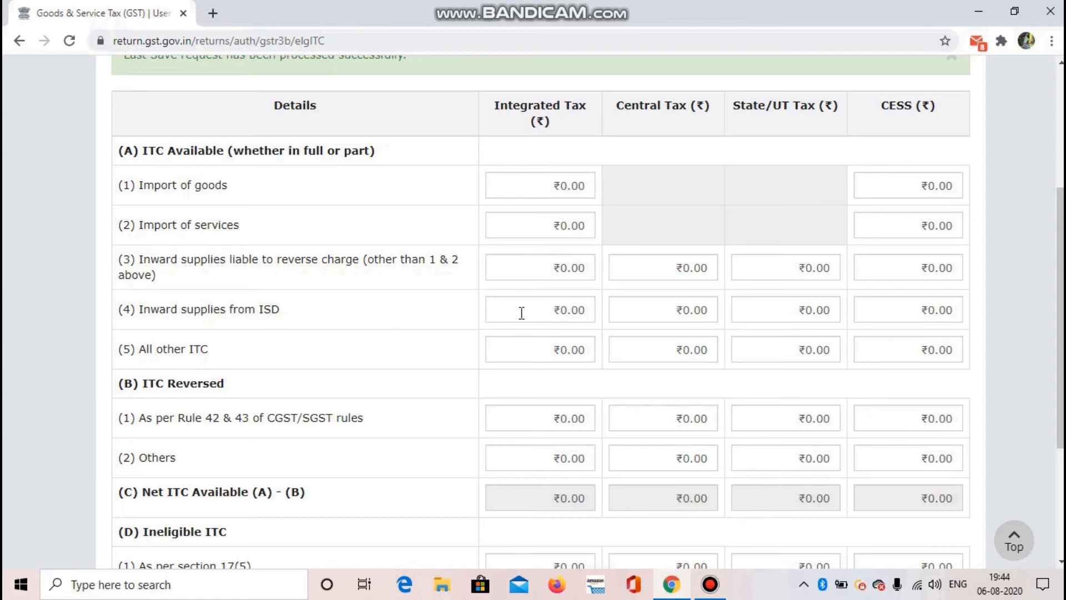
pyautogui.scroll(-1, 523, 314)
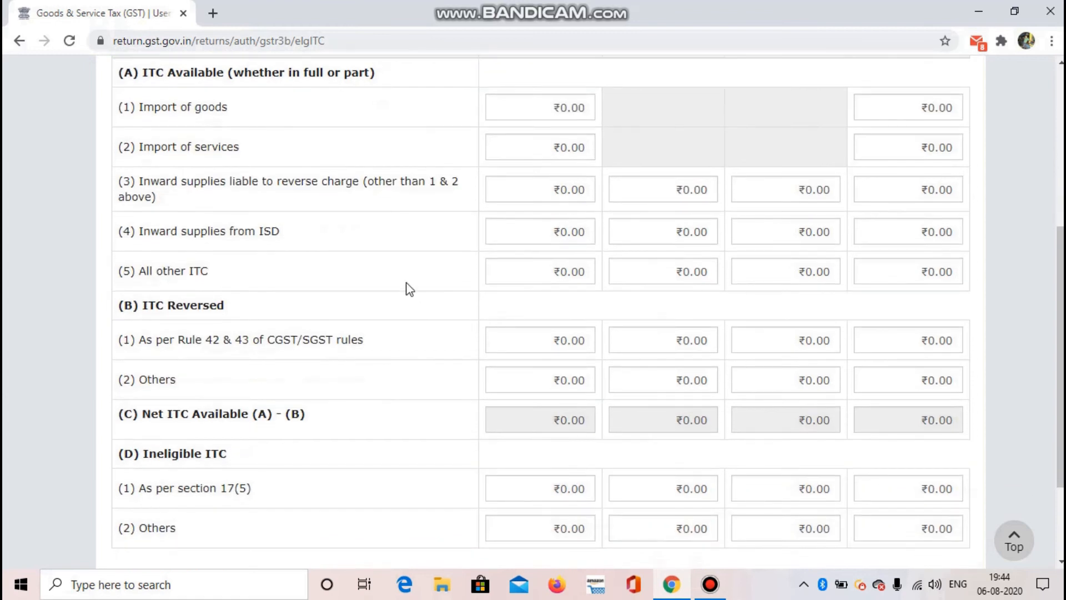
# Step: Examine the All other ITC, ITC Reversed and Ineligible ITC rows of table 4
pyautogui.click(516, 278)
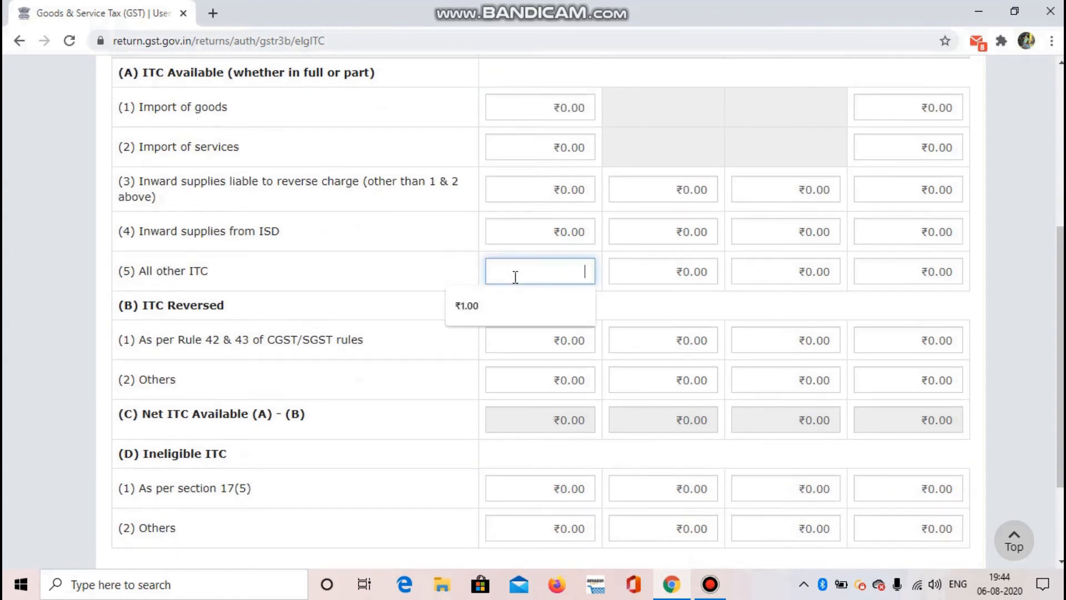
pyautogui.click(465, 259)
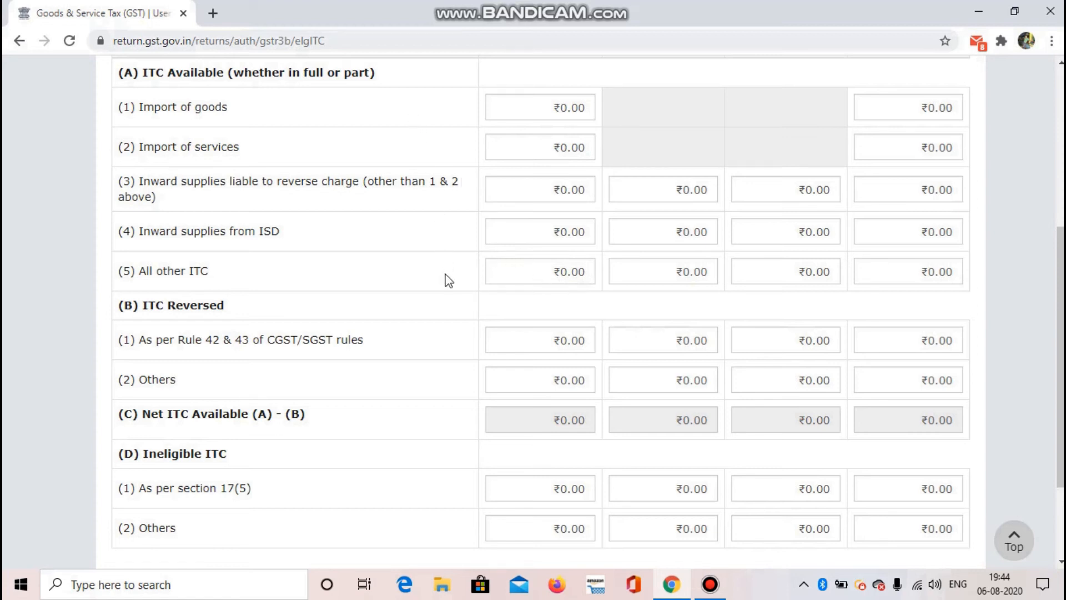
pyautogui.click(527, 272)
pyautogui.scroll(-2, 468, 275)
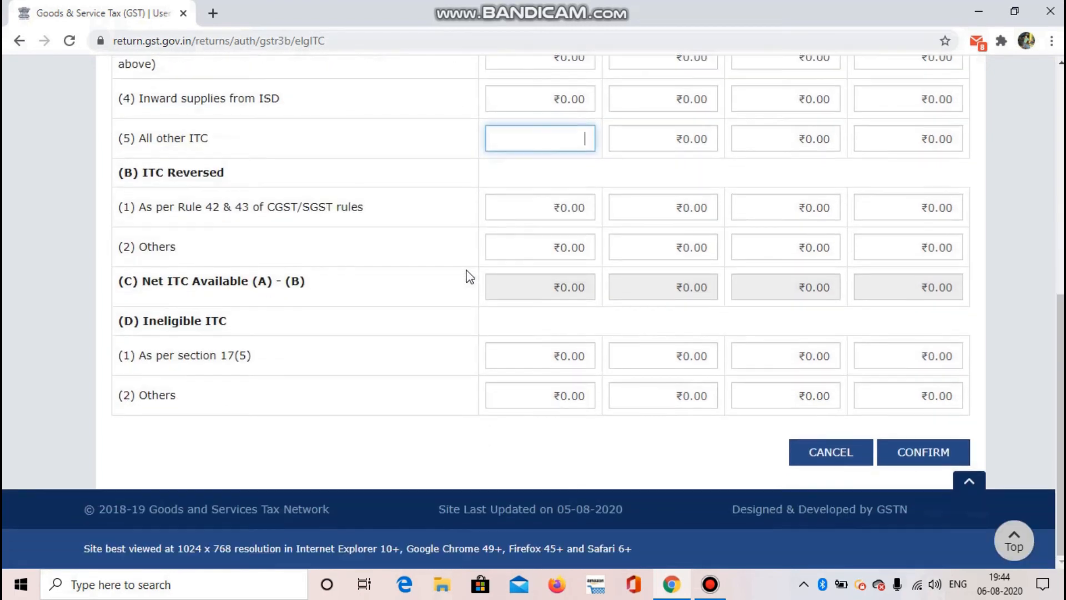
pyautogui.click(432, 139)
pyautogui.scroll(2, 445, 123)
pyautogui.scroll(2, 470, 167)
pyautogui.scroll(-4, 471, 206)
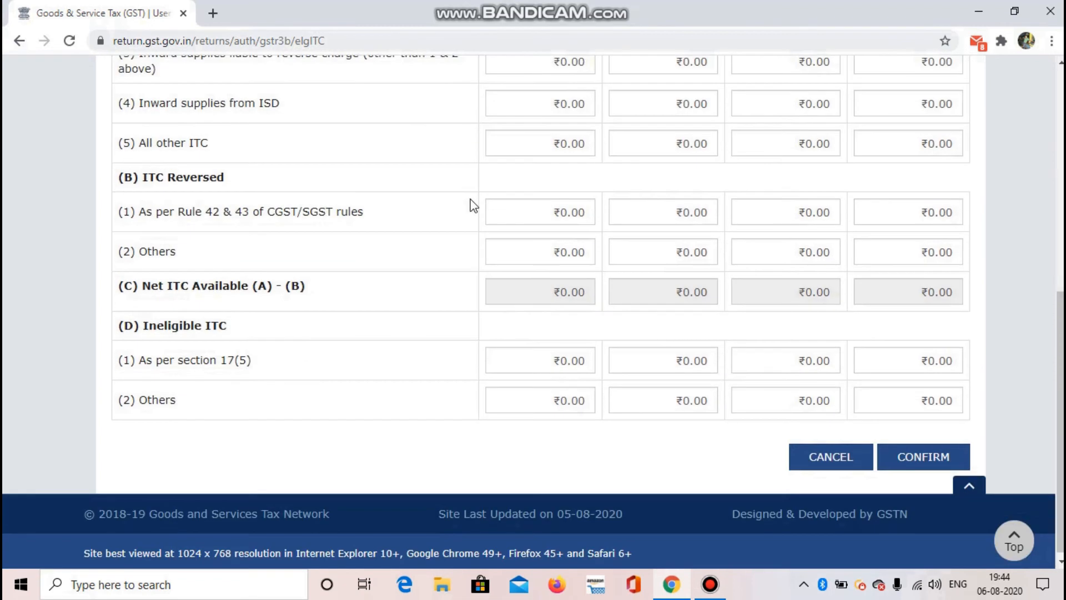
pyautogui.scroll(-1, 471, 206)
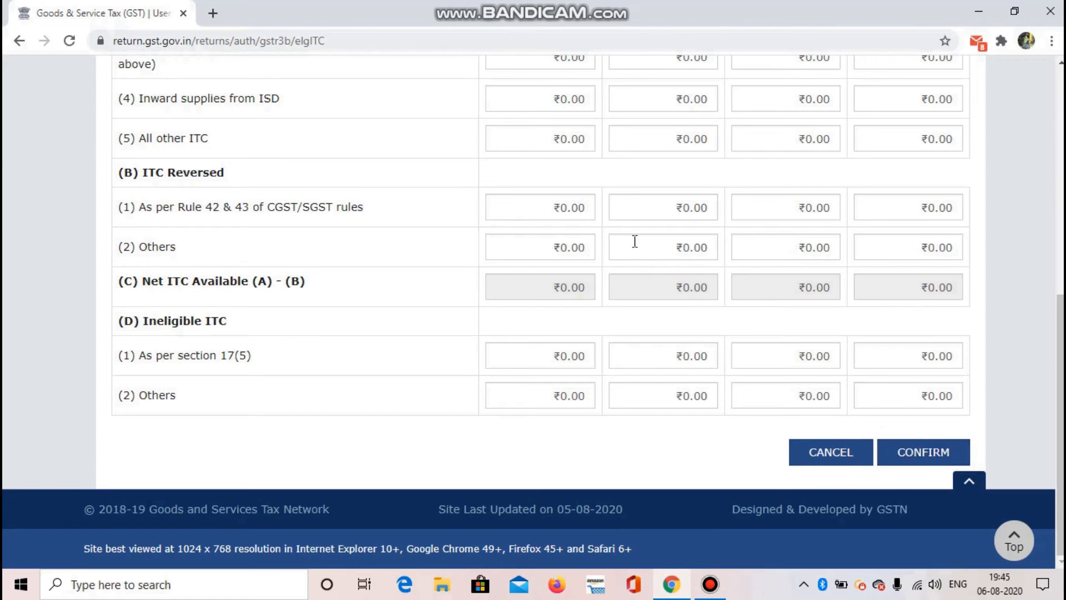
pyautogui.scroll(3, 633, 255)
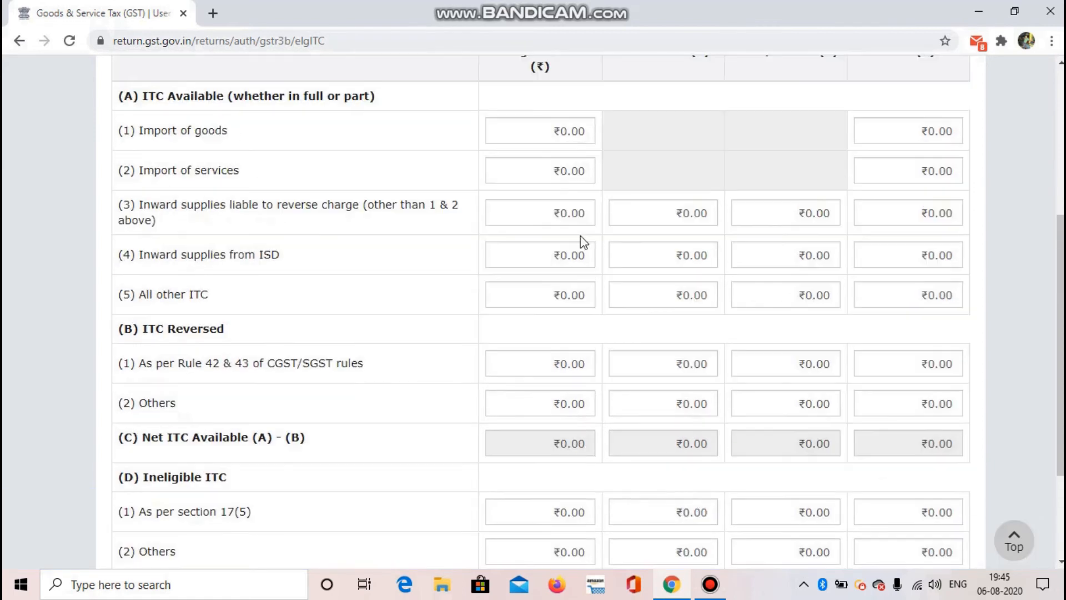
# Step: Leave table 4, Eligible ITC, without entering an All other ITC amount and return to the GSTR-3B summary
pyautogui.click(548, 303)
pyautogui.scroll(-3, 821, 383)
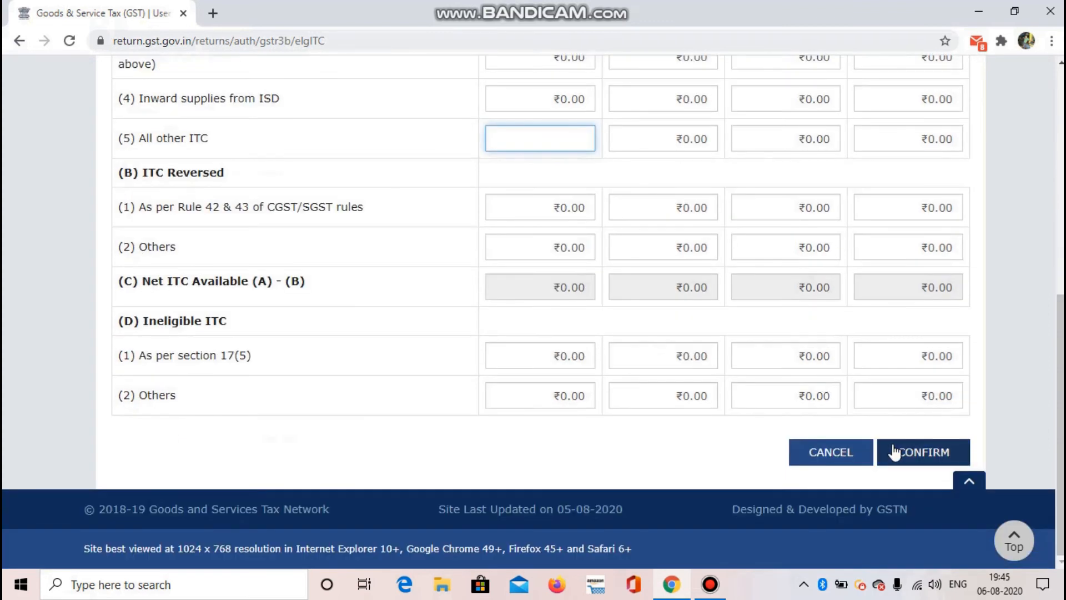
pyautogui.click(840, 454)
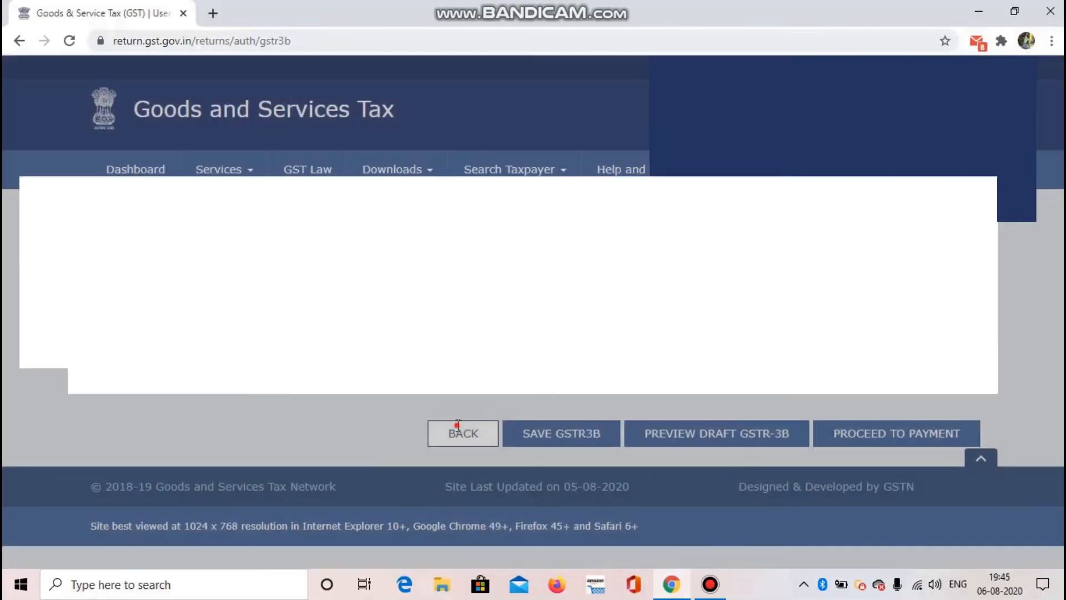
pyautogui.click(467, 427)
# Step: Open table 5.1, Interest and Late fee, and go to its interest and late fee rows
pyautogui.scroll(-8, 553, 419)
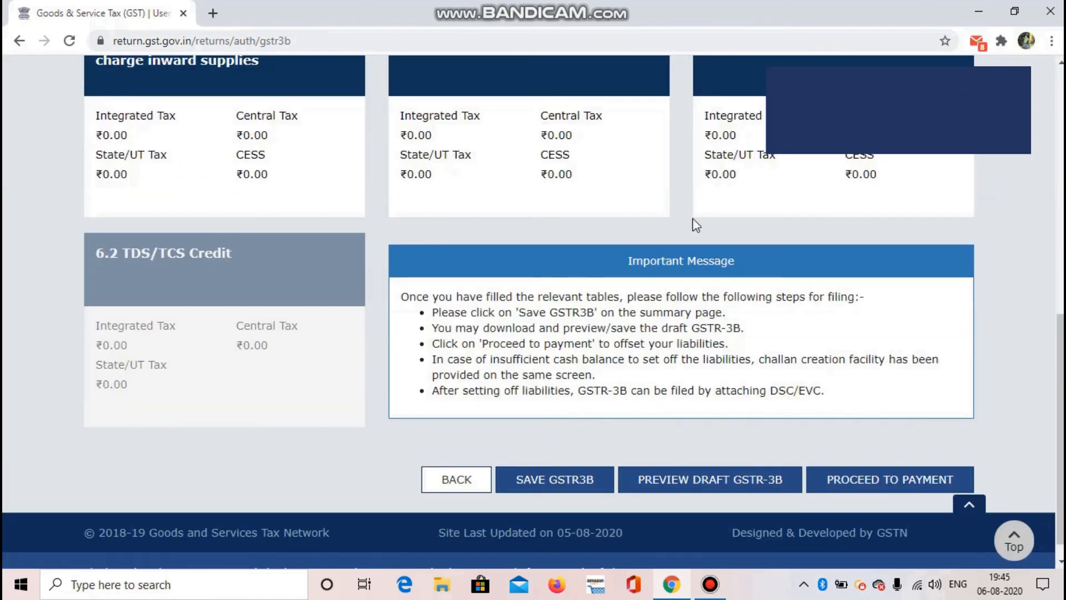
pyautogui.scroll(3, 703, 219)
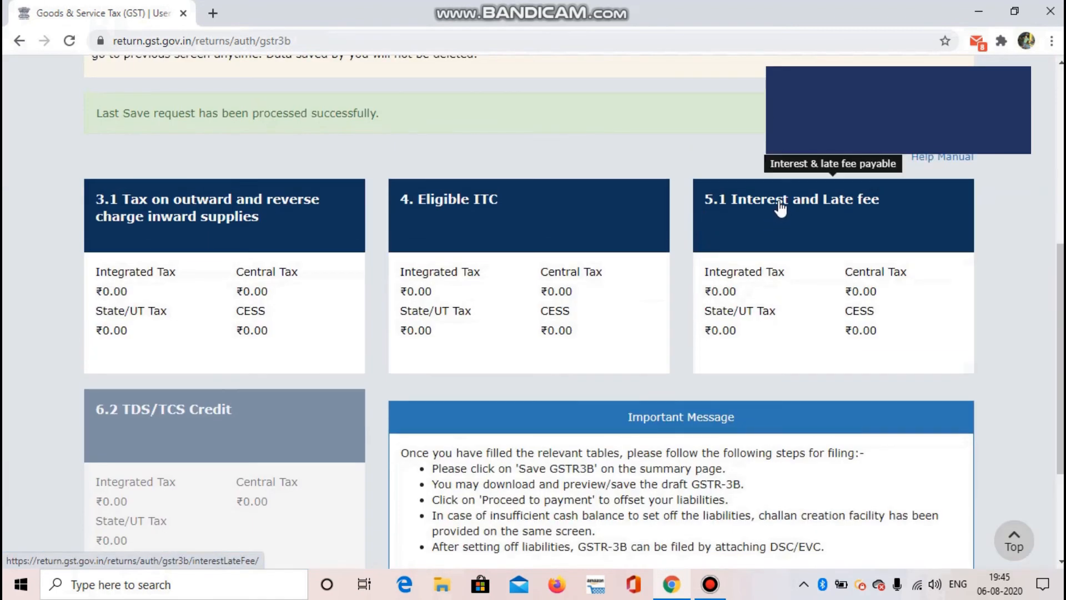
pyautogui.click(780, 200)
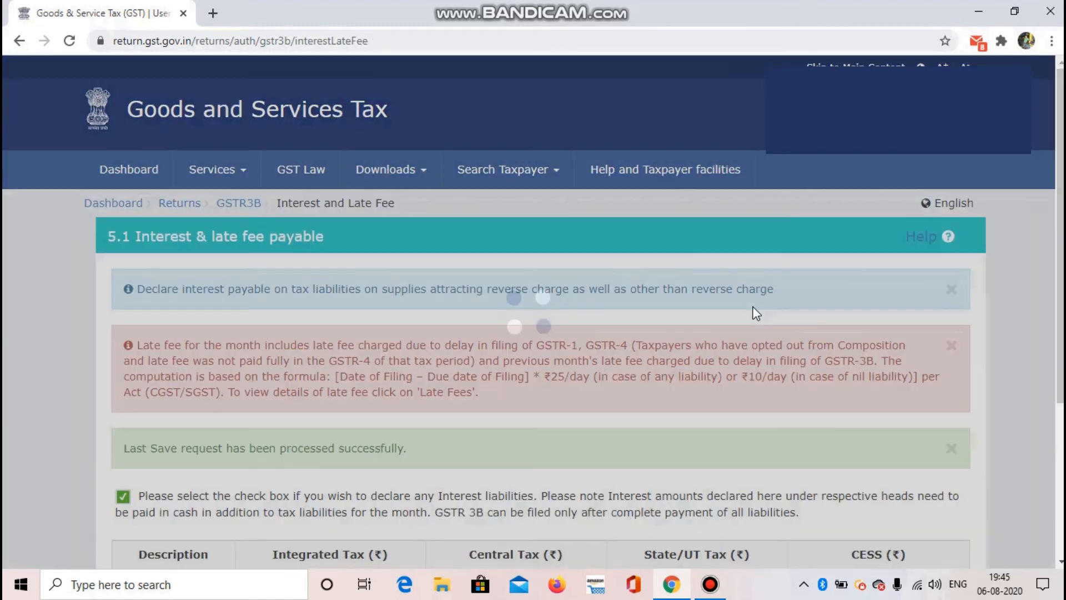
pyautogui.scroll(-2, 753, 307)
pyautogui.scroll(-1, 756, 313)
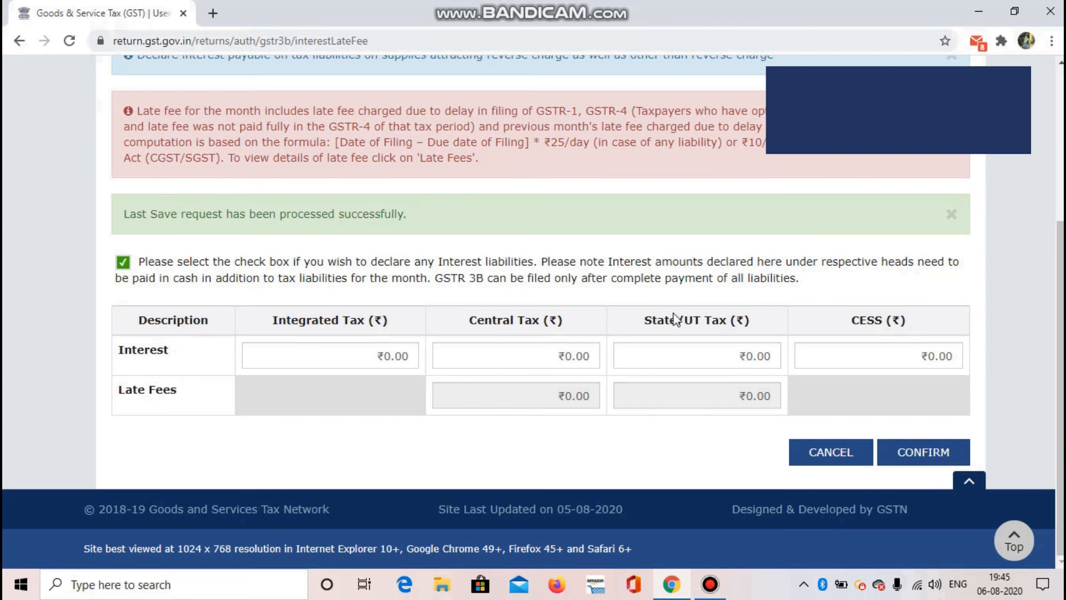
# Step: Go through the integrated, central and State/UT tax interest fields and cancel out of table 5.1 without entries
pyautogui.click(375, 356)
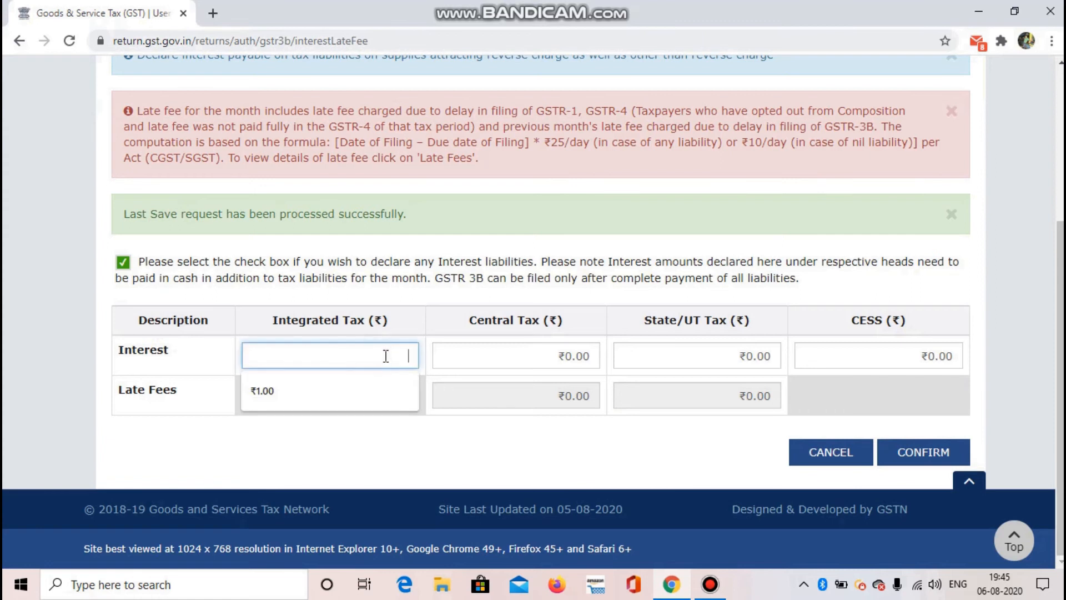
pyautogui.click(477, 345)
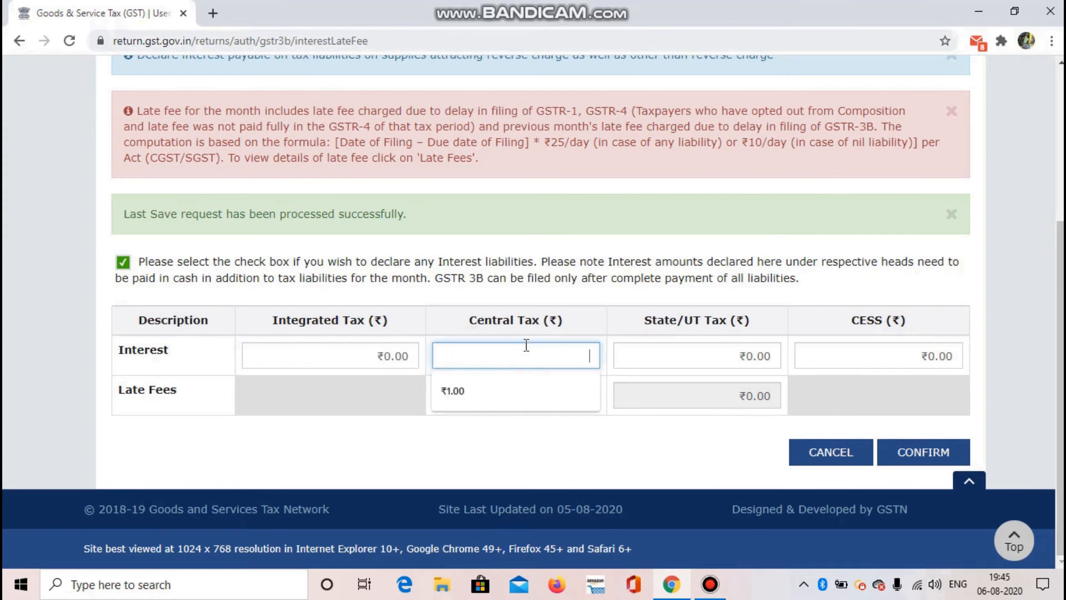
pyautogui.click(653, 345)
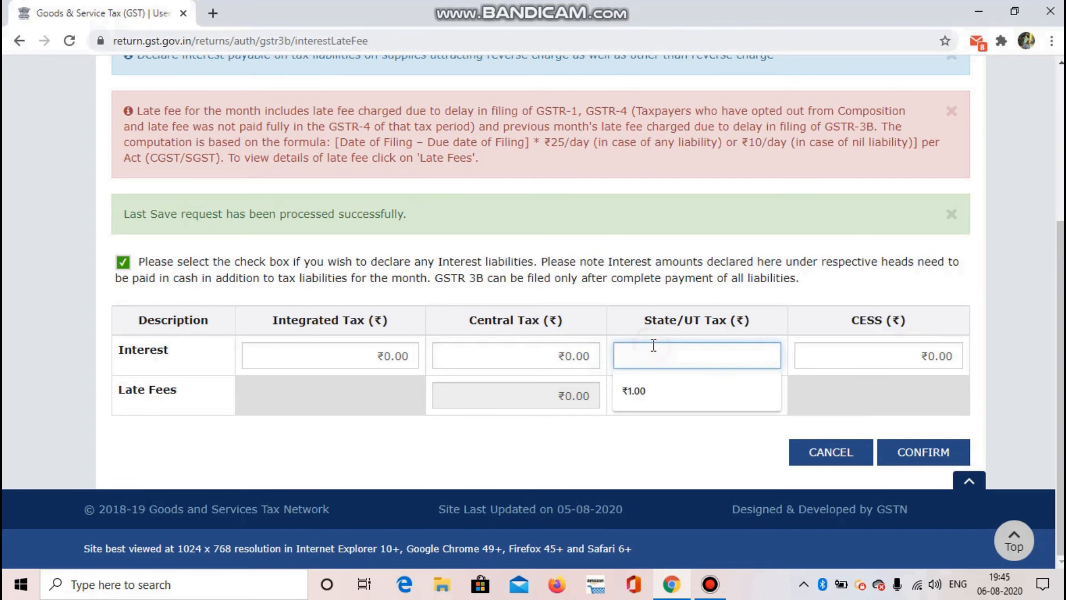
pyautogui.click(377, 359)
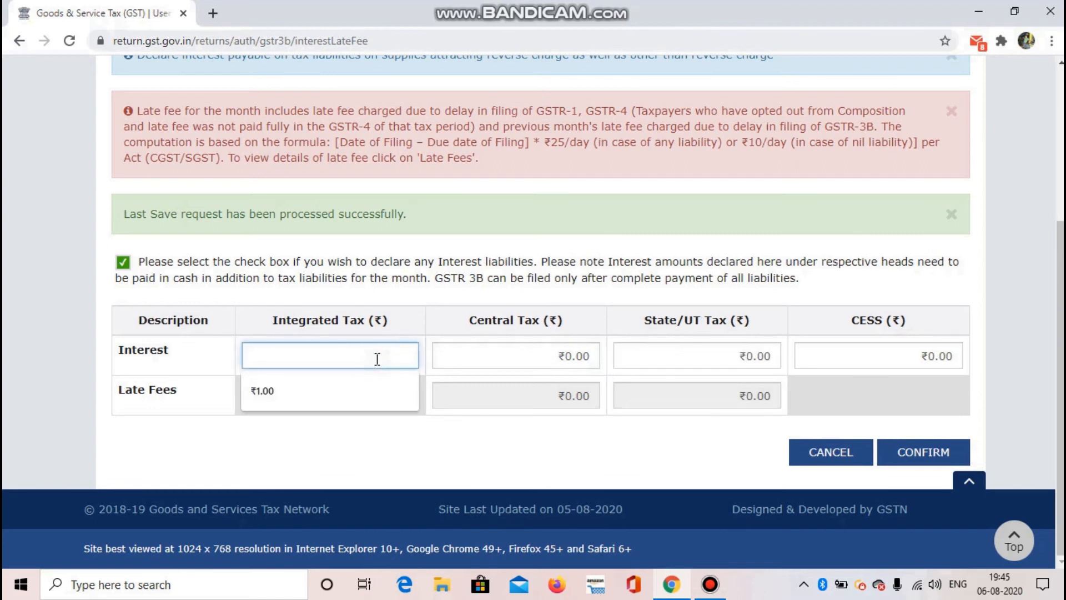
pyautogui.click(493, 360)
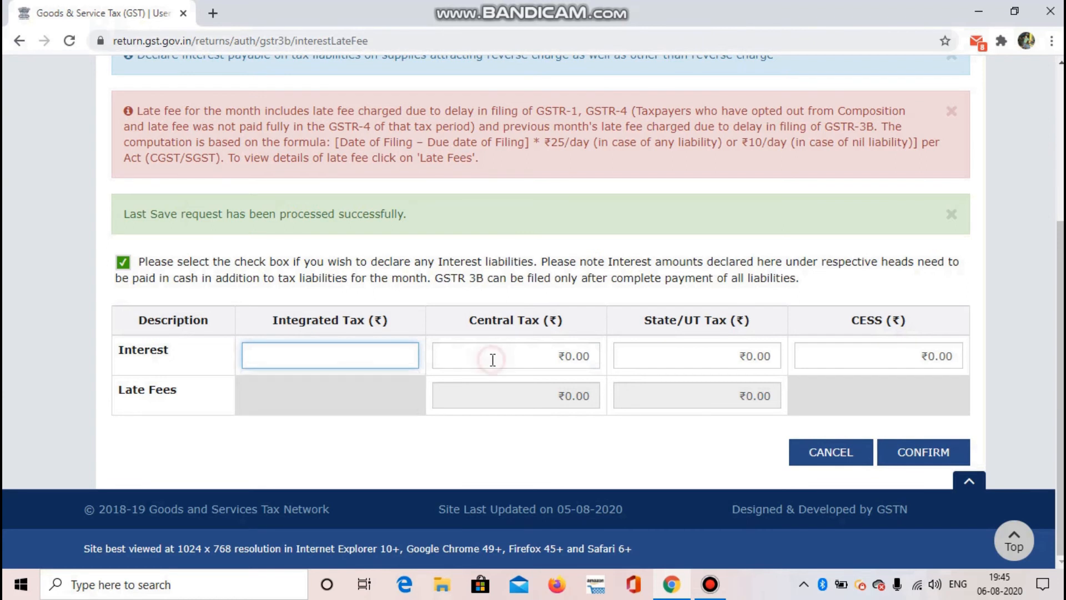
pyautogui.click(648, 358)
pyautogui.click(371, 358)
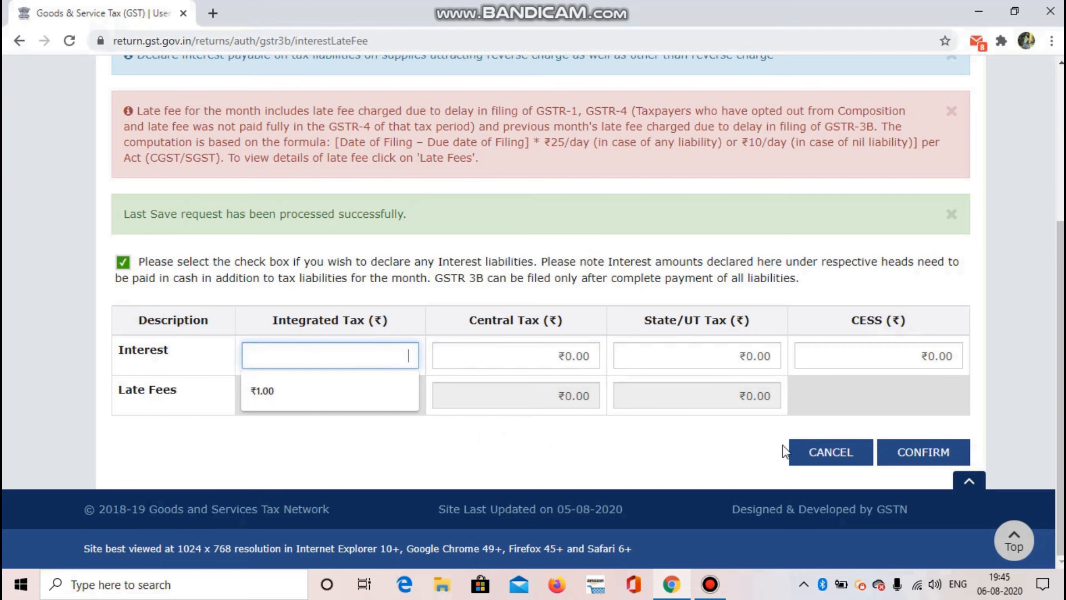
pyautogui.click(831, 453)
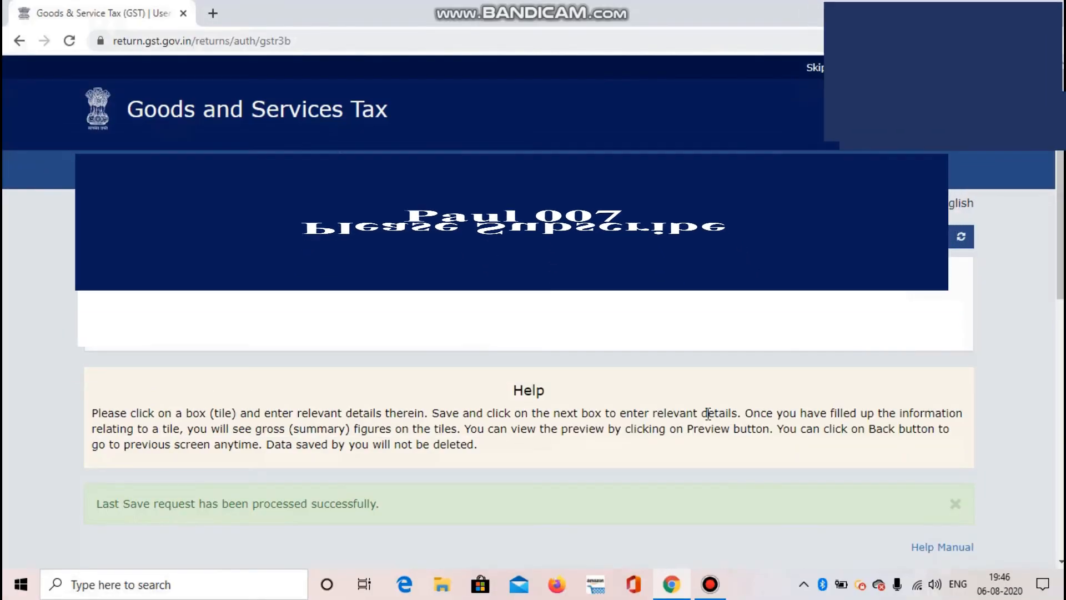
# Step: Generate and open the draft GSTR-3B preview PDF from the return summary
pyautogui.scroll(-10, 708, 414)
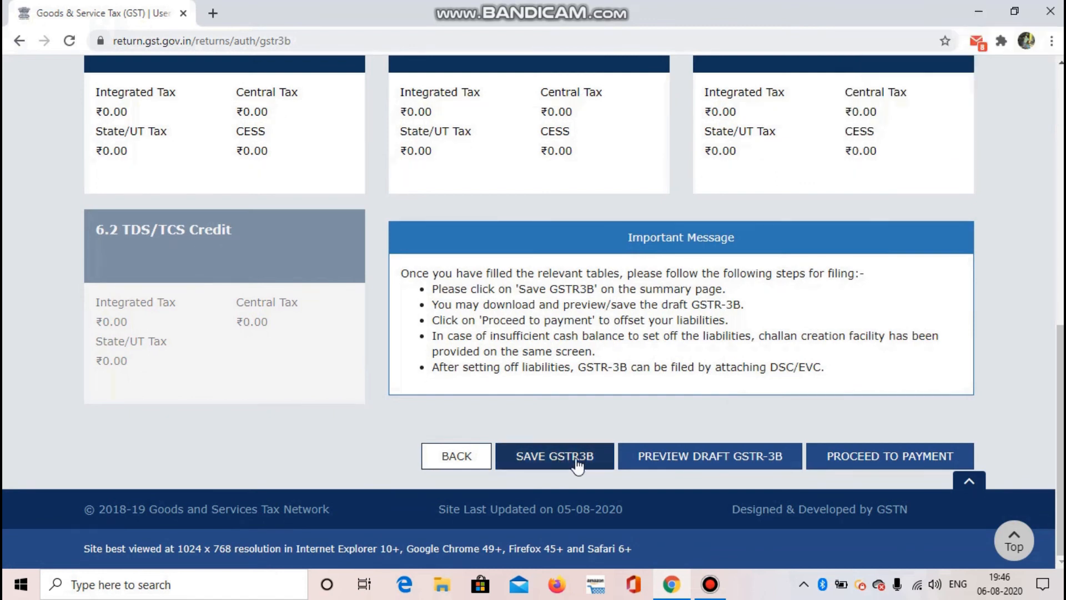
pyautogui.click(655, 467)
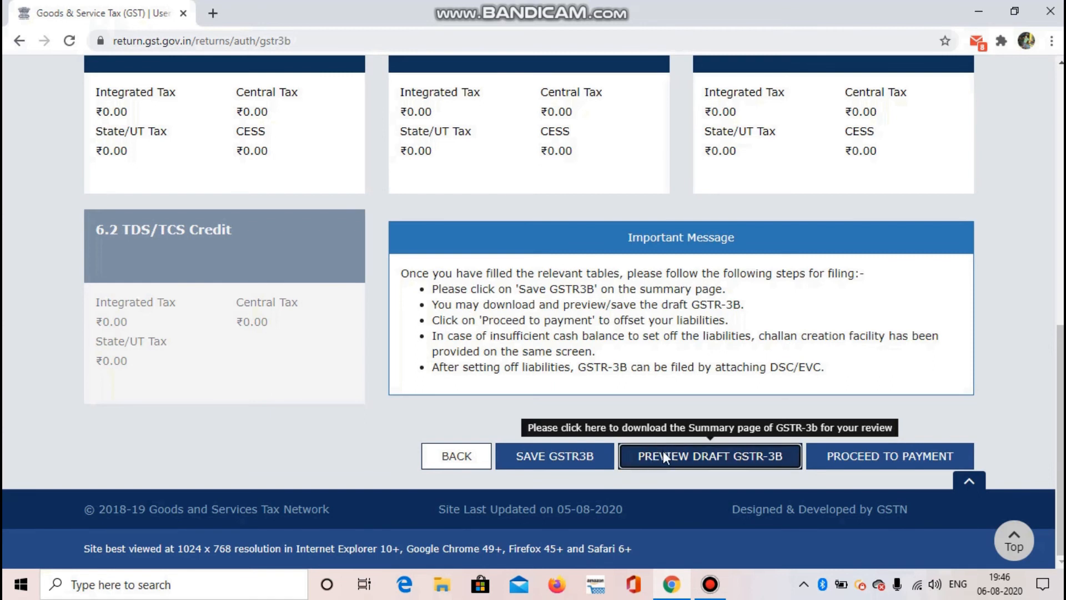
pyautogui.click(665, 457)
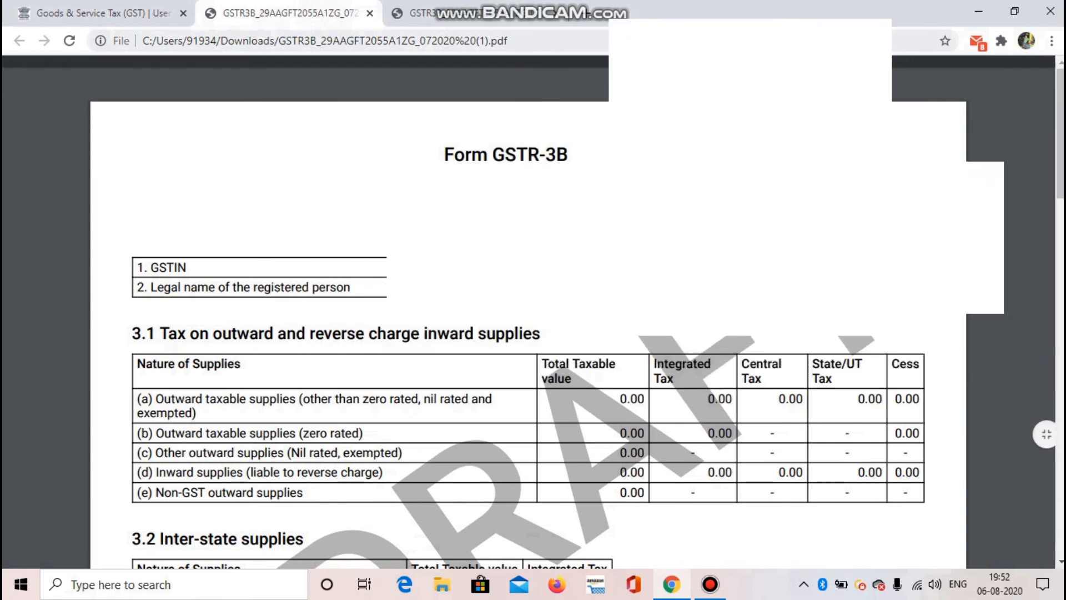
# Step: Read through the draft GSTR-3B PDF from table 3.1 to table 6.2, TDS/TCS Credit, and return to its beginning
pyautogui.scroll(-3, 468, 228)
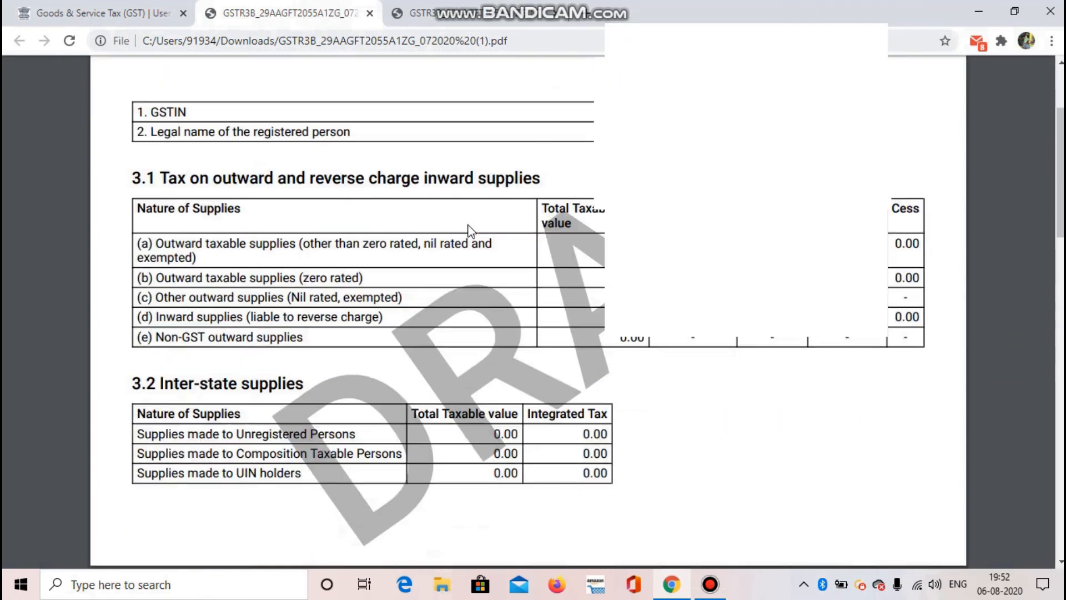
pyautogui.scroll(-1, 467, 228)
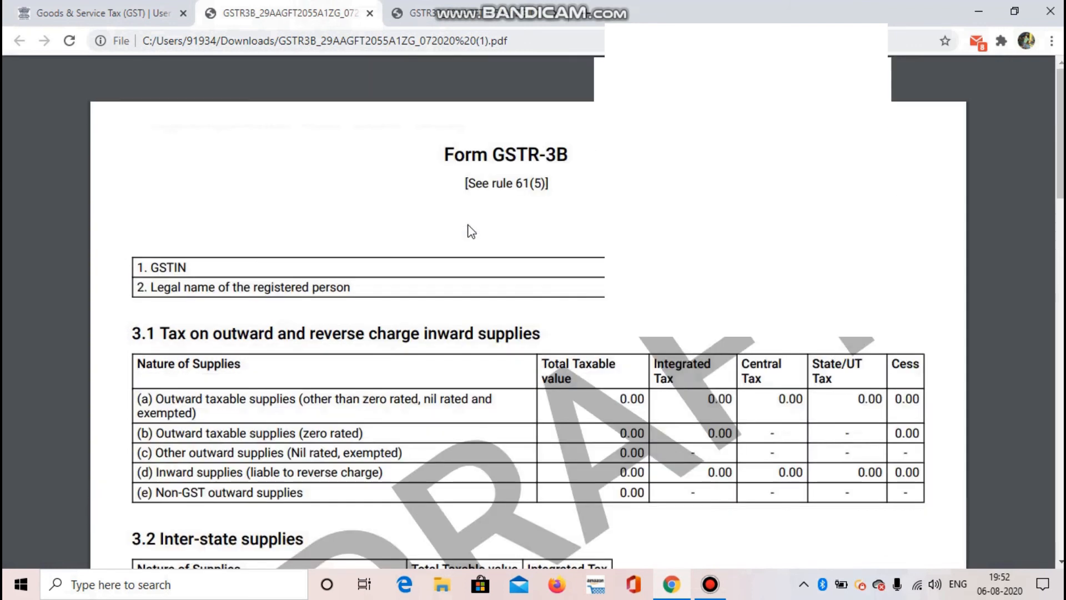
pyautogui.scroll(-3, 470, 233)
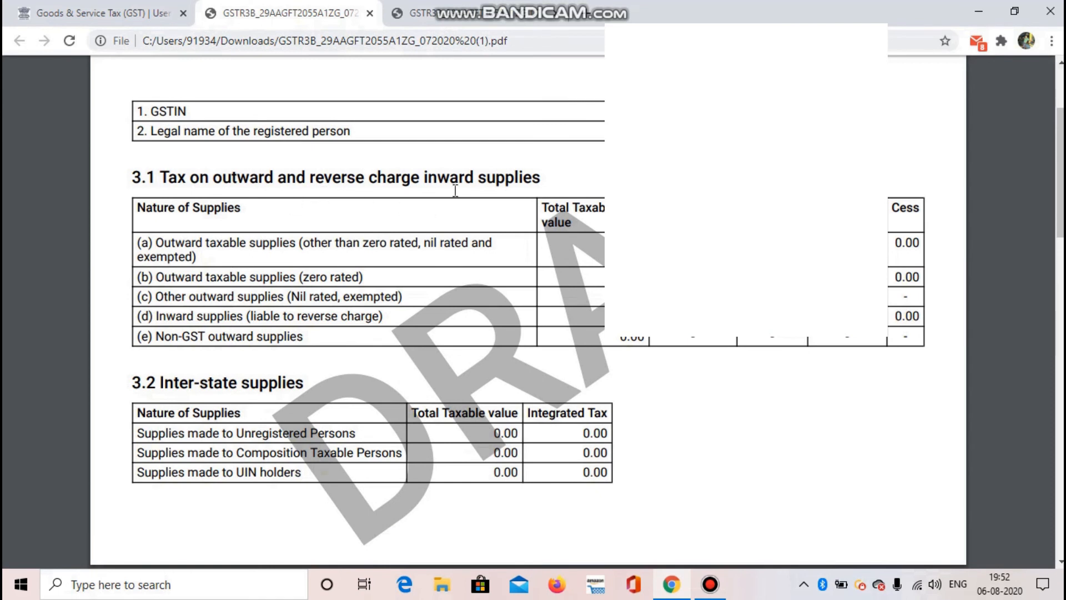
pyautogui.scroll(-3, 352, 262)
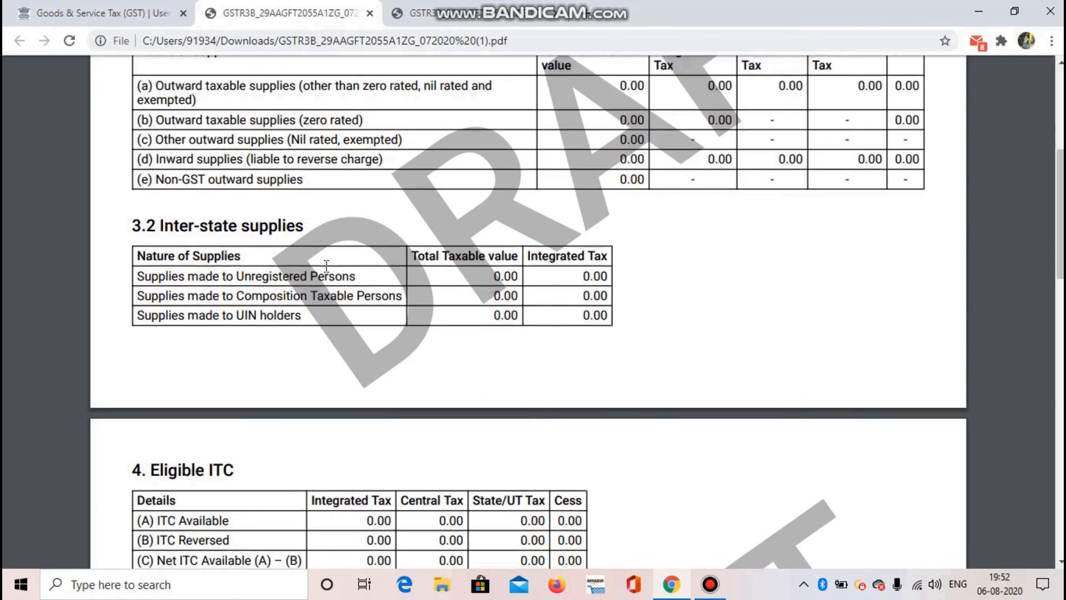
pyautogui.scroll(-3, 326, 266)
pyautogui.scroll(-4, 327, 266)
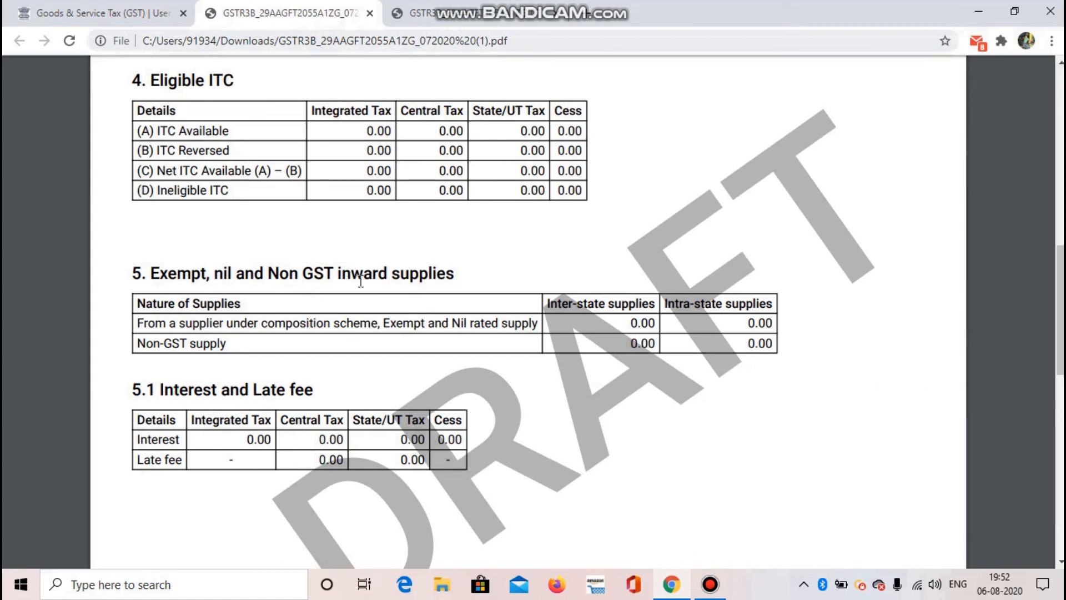
pyautogui.scroll(-1, 361, 282)
pyautogui.scroll(-2, 361, 282)
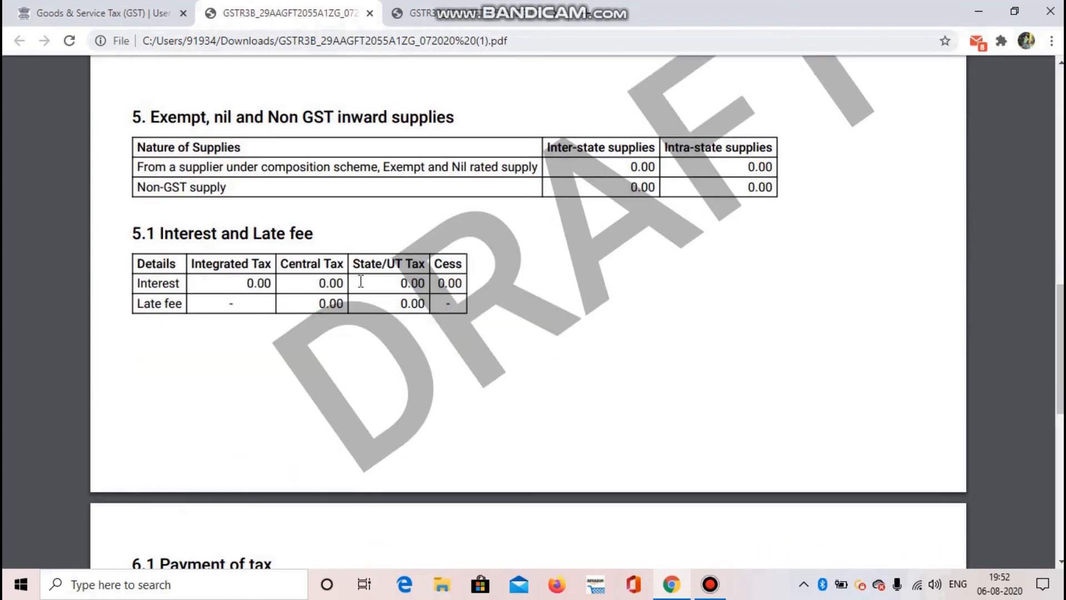
pyautogui.scroll(-3, 361, 282)
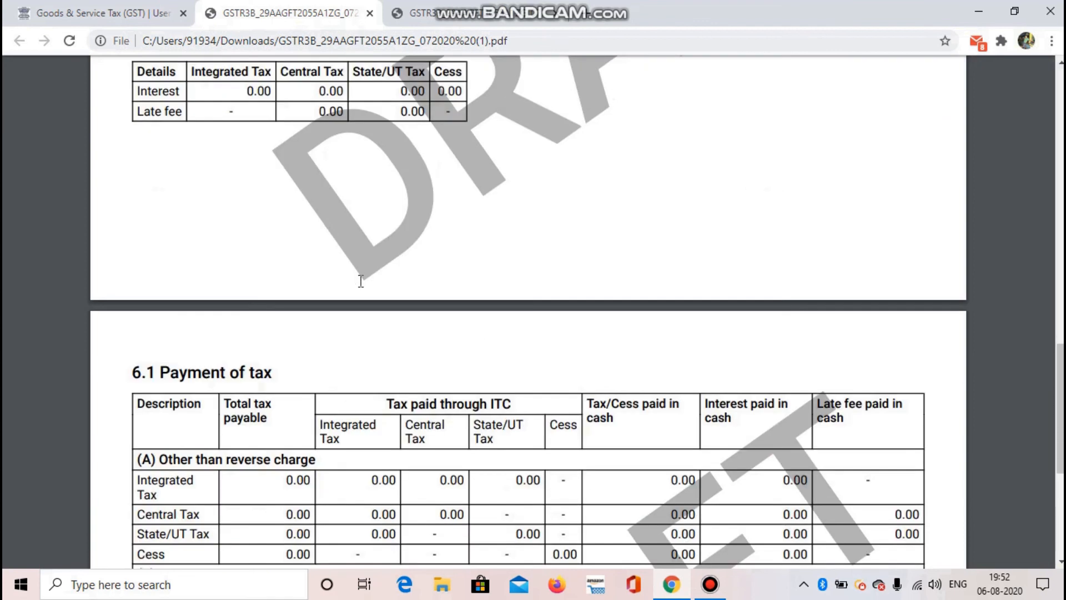
pyautogui.scroll(-1, 361, 281)
pyautogui.scroll(-5, 360, 281)
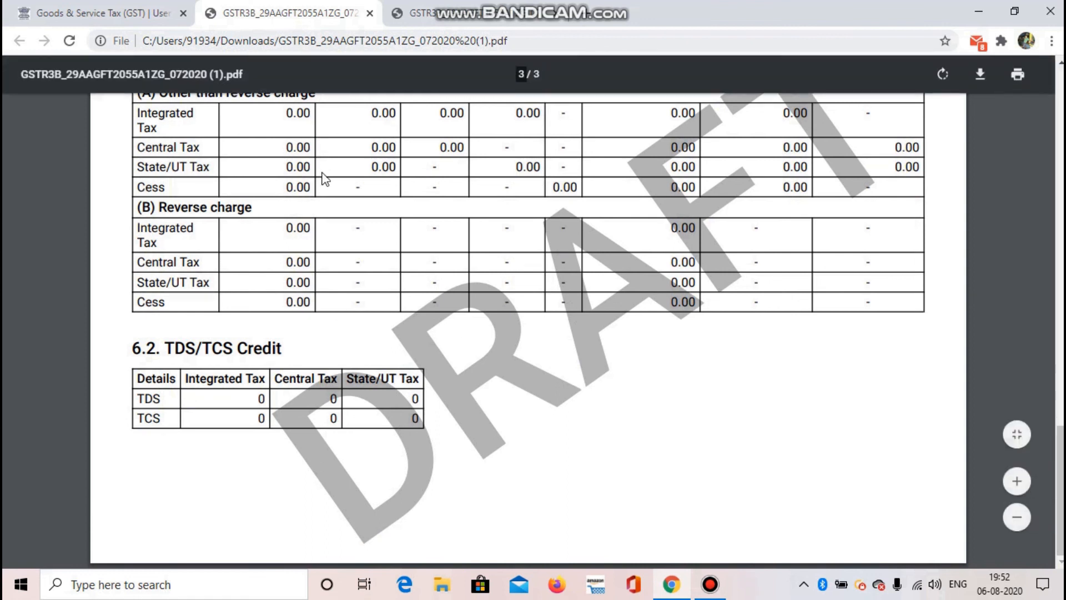
pyautogui.scroll(15, 324, 181)
pyautogui.scroll(15, 324, 181)
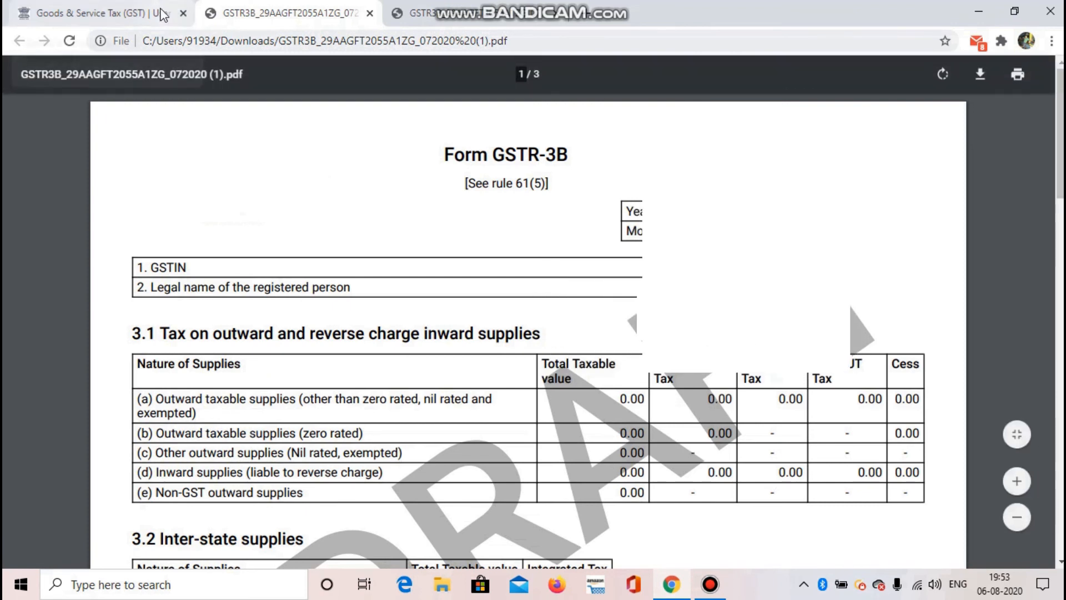
# Step: Switch back to the GSTR-3B return in the GST portal and dismiss the error dialog
pyautogui.click(106, 13)
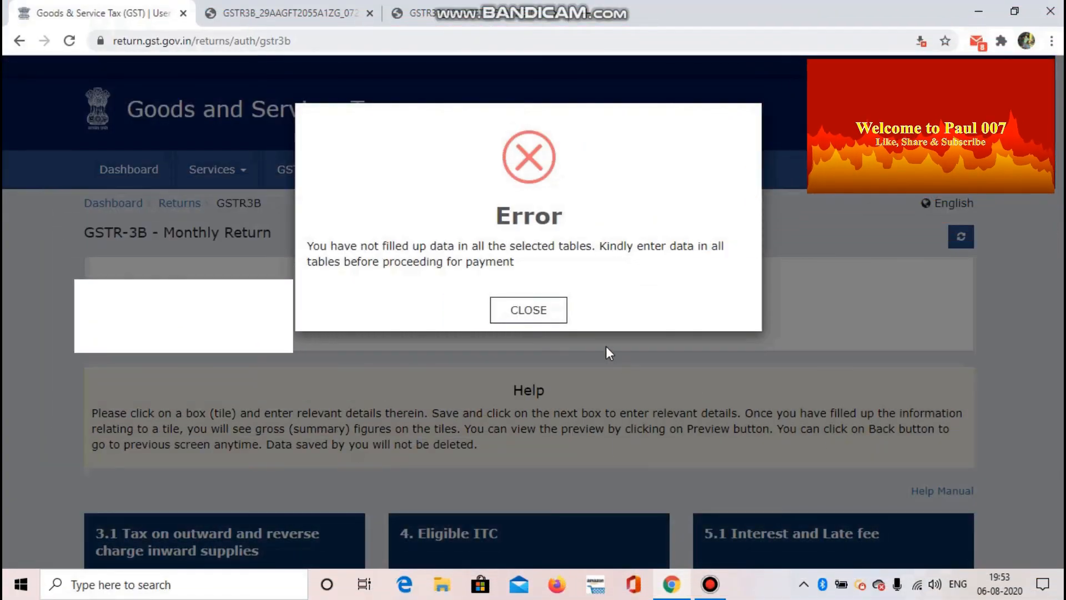
pyautogui.click(549, 321)
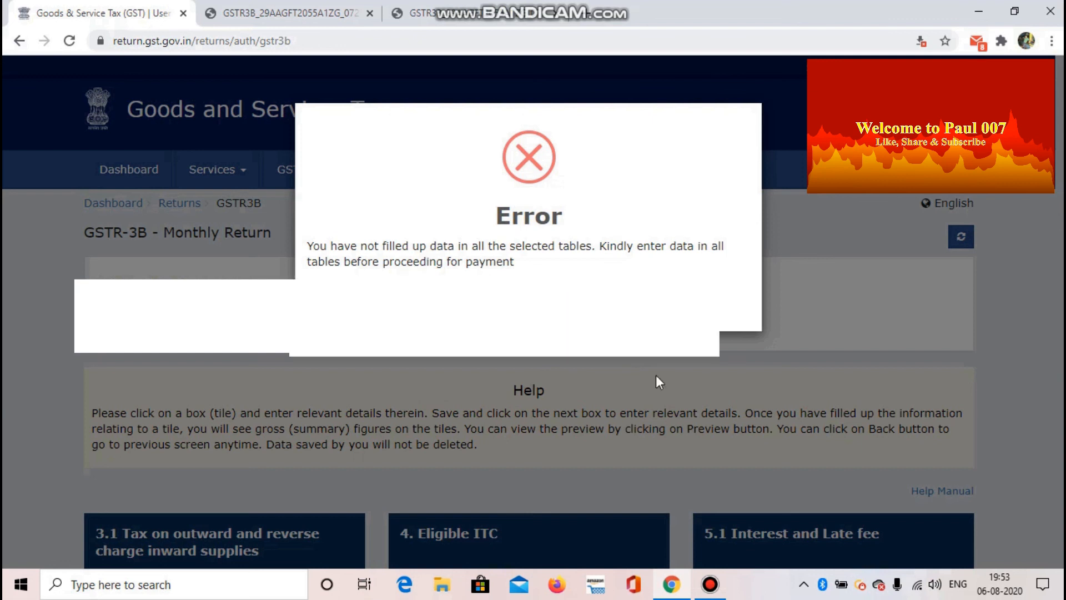
# Step: Look over the table summary tiles and the filing instructions under Important Message on the GSTR-3B page
pyautogui.scroll(-10, 664, 380)
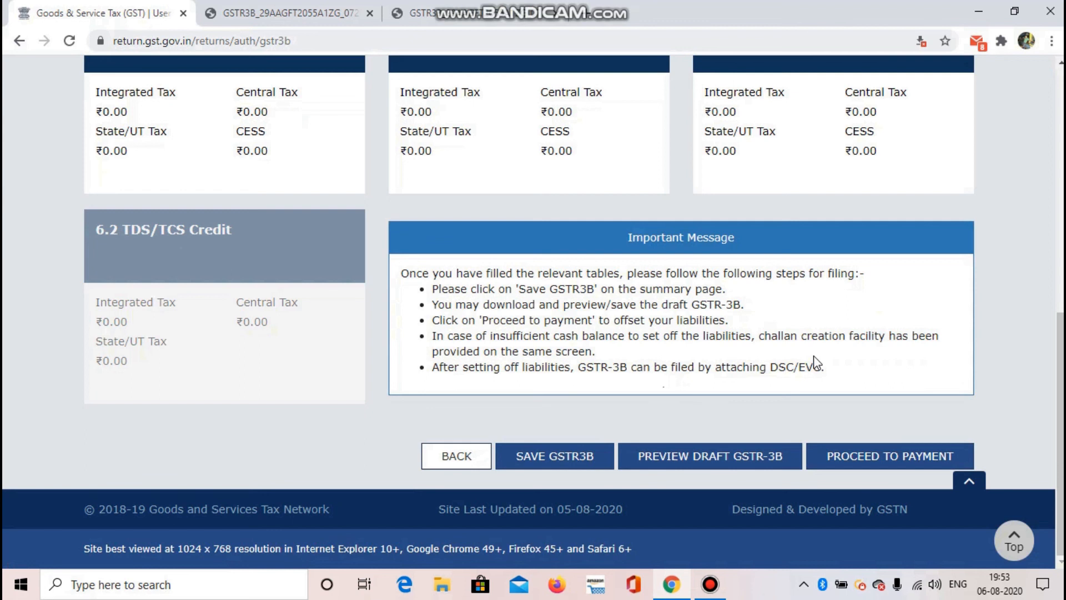
pyautogui.scroll(4, 814, 361)
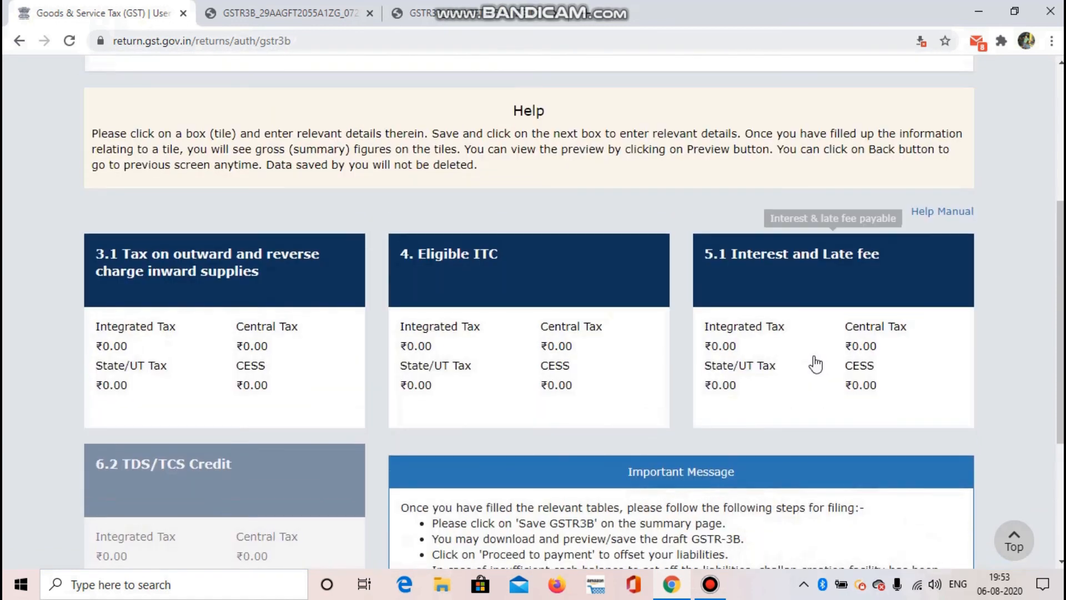
pyautogui.scroll(-4, 815, 364)
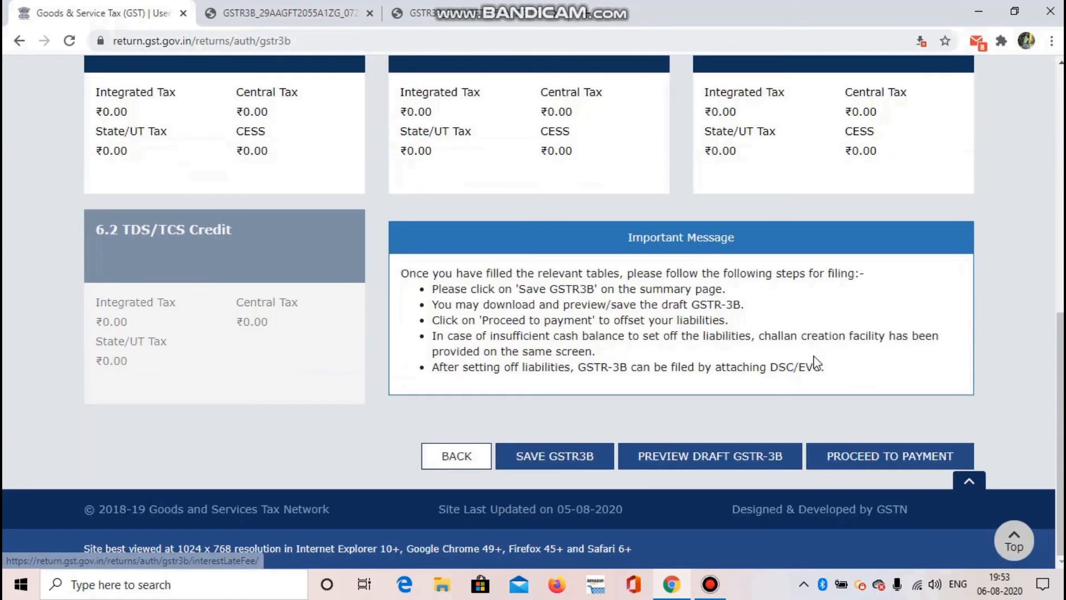
pyautogui.scroll(4, 815, 355)
pyautogui.click(814, 357)
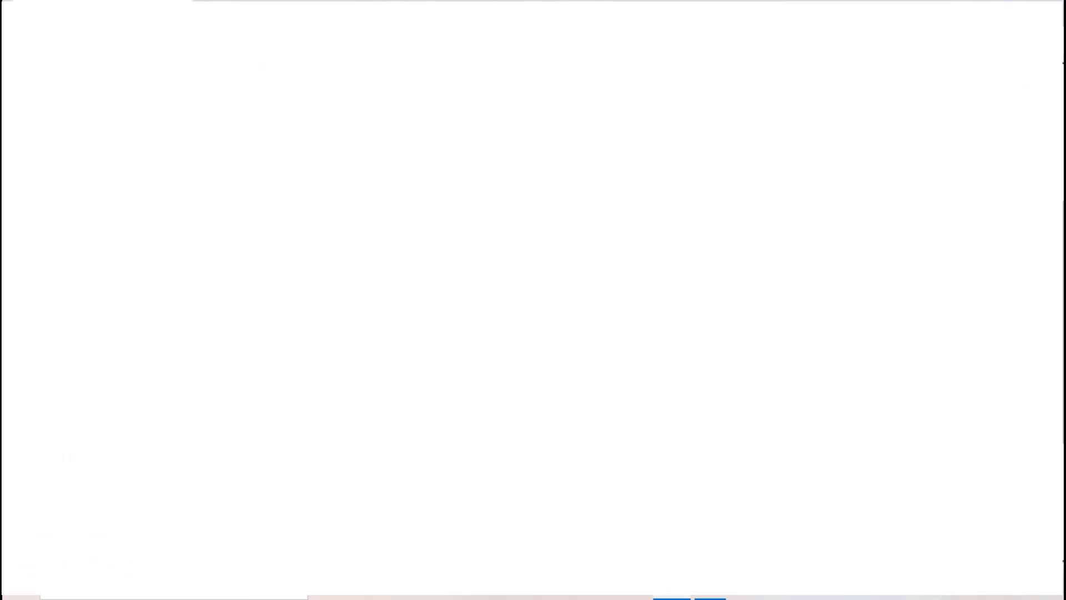
pyautogui.scroll(-7, 814, 359)
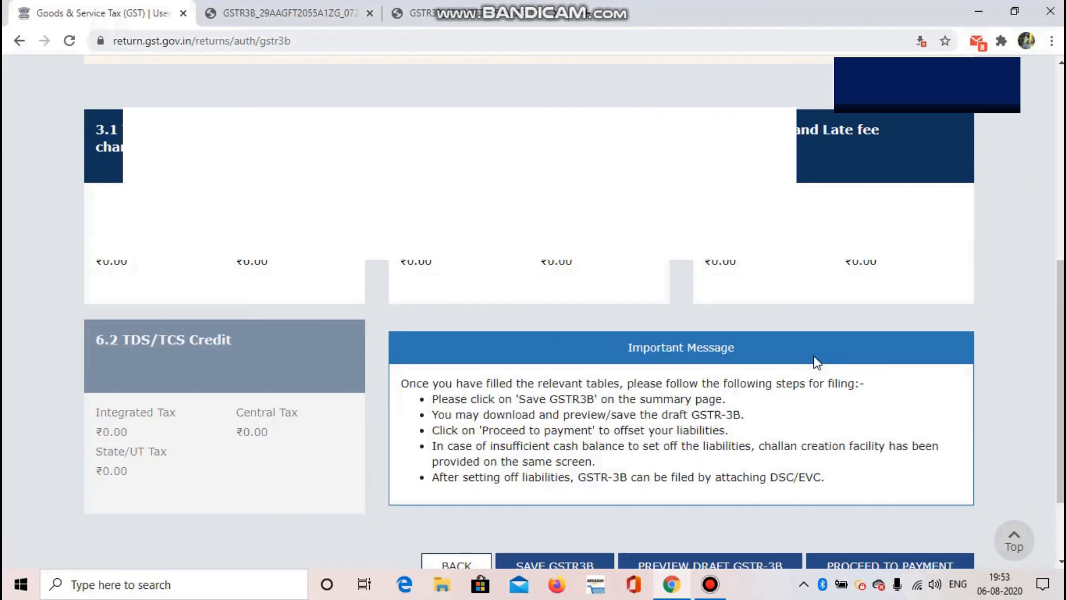